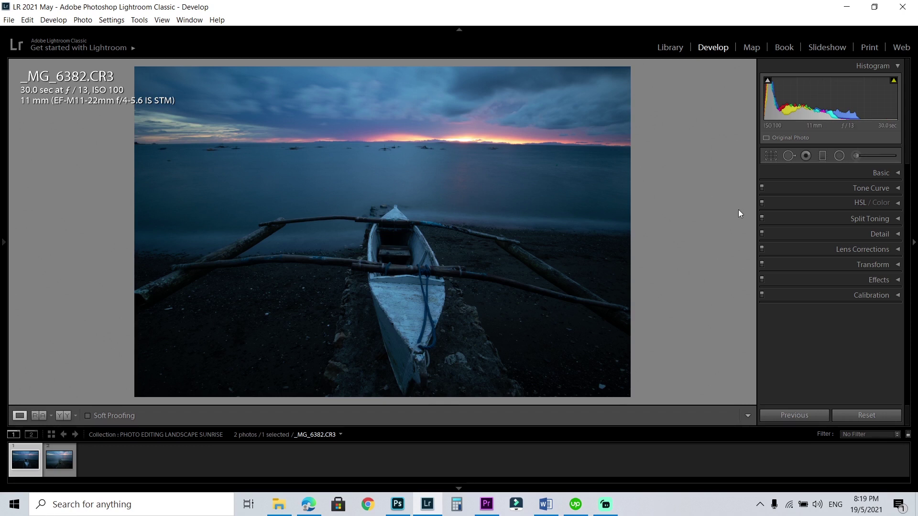
# Step: Set the photo's white balance by trying the Auto preset and sampling the boat's white deck as the neutral target
pyautogui.click(896, 175)
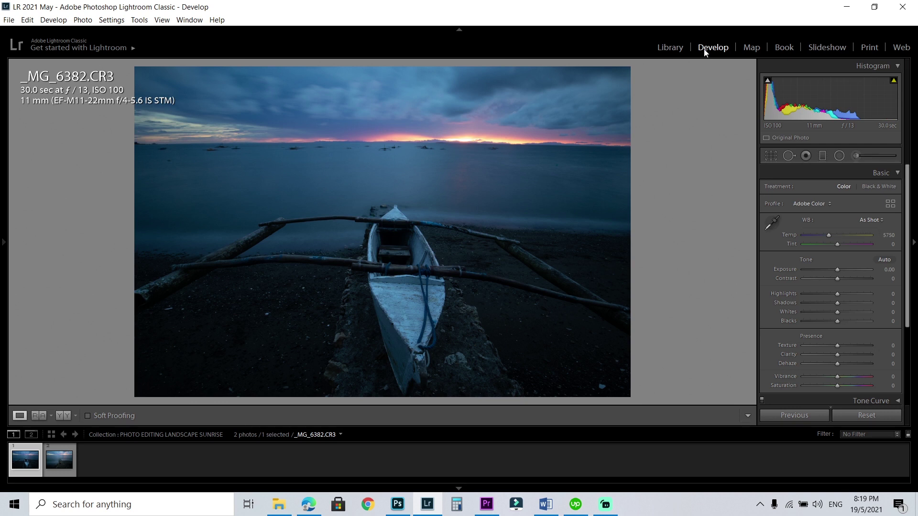
pyautogui.click(868, 222)
pyautogui.click(842, 245)
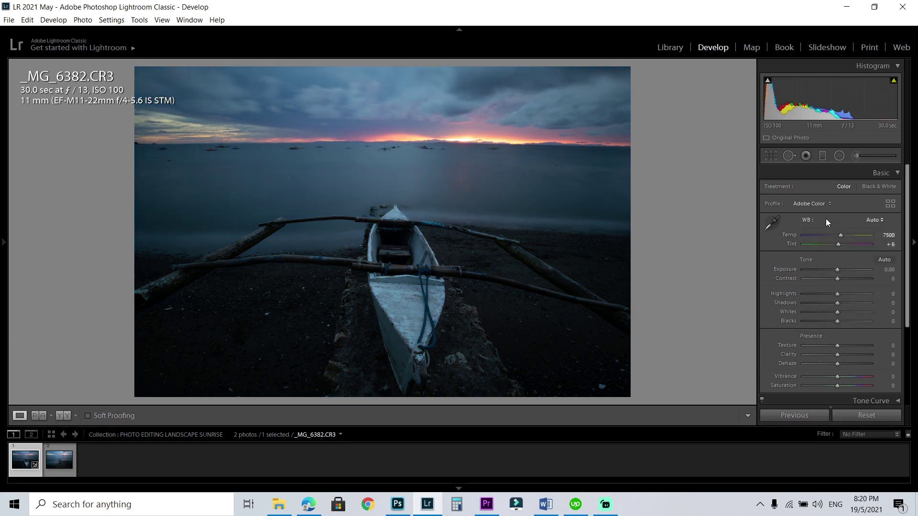
pyautogui.click(768, 226)
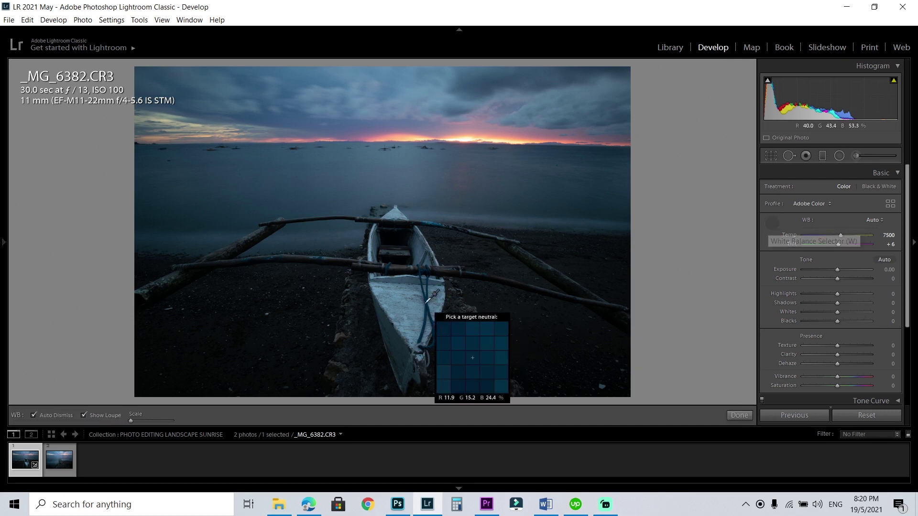
pyautogui.click(395, 315)
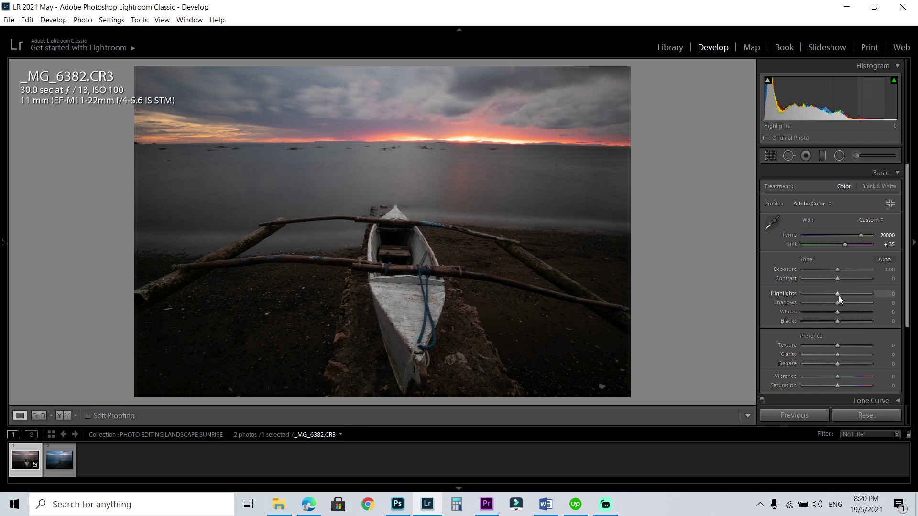
# Step: Set Highlights to -39, Shadows to +84 and Whites to +53, and boost Vibrance to +22 and Saturation to +6
pyautogui.moveTo(841, 295); pyautogui.dragTo(864, 303)
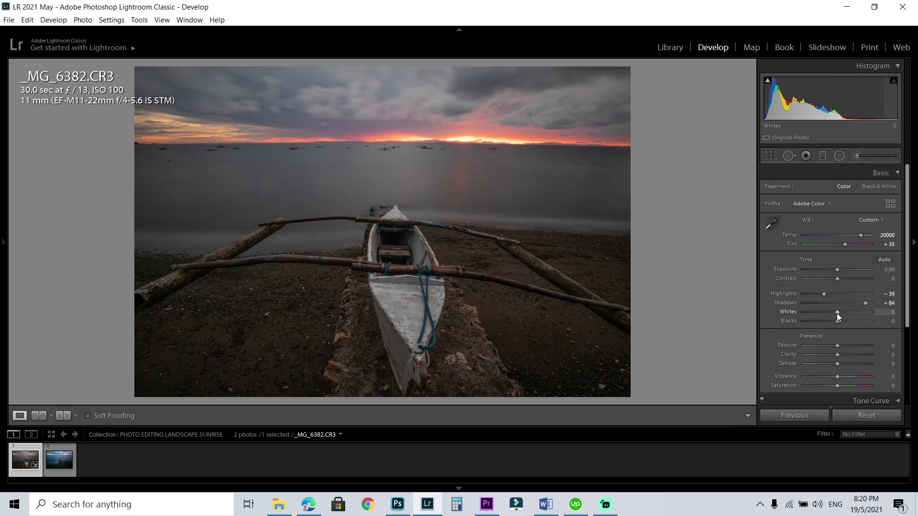
pyautogui.moveTo(840, 314); pyautogui.dragTo(855, 314)
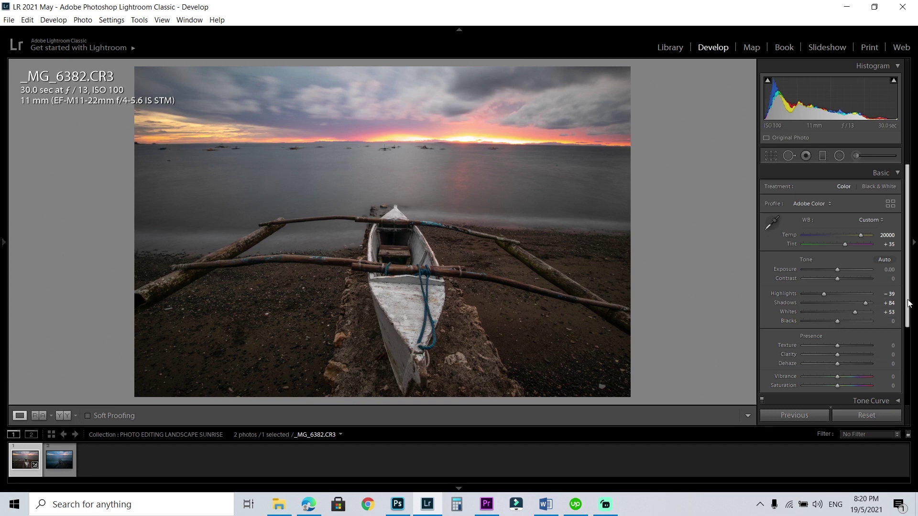
pyautogui.scroll(-3, 831, 297)
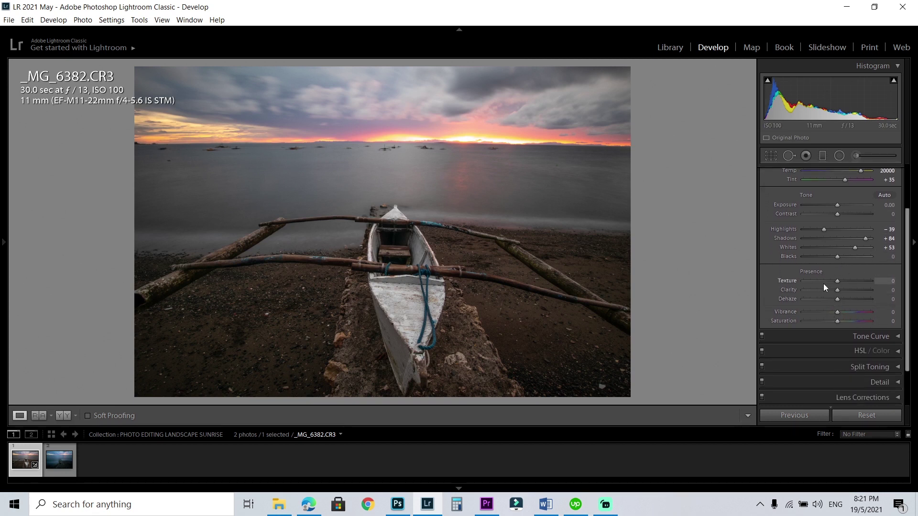
pyautogui.moveTo(836, 316); pyautogui.dragTo(844, 316)
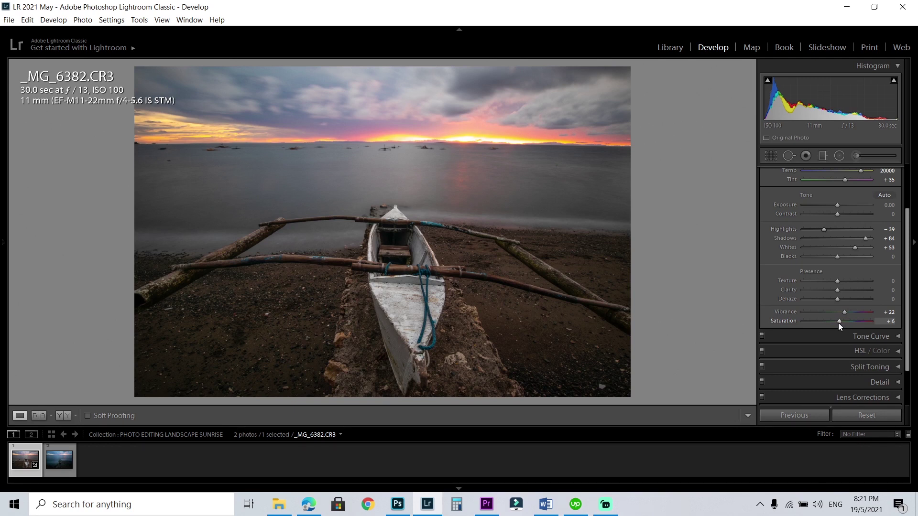
# Step: Tint the split-toning highlights a warm orange with hue 31 and saturation 42
pyautogui.scroll(-2, 901, 345)
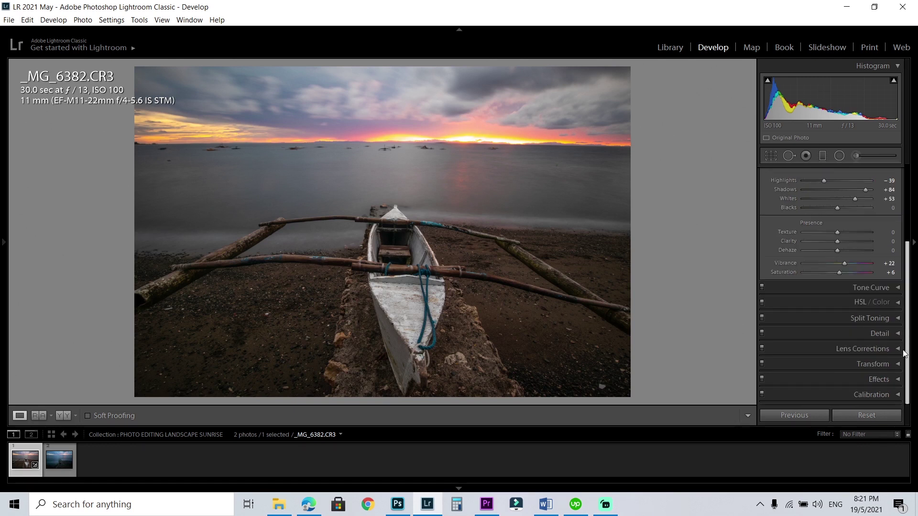
pyautogui.click(898, 318)
pyautogui.scroll(-3, 907, 362)
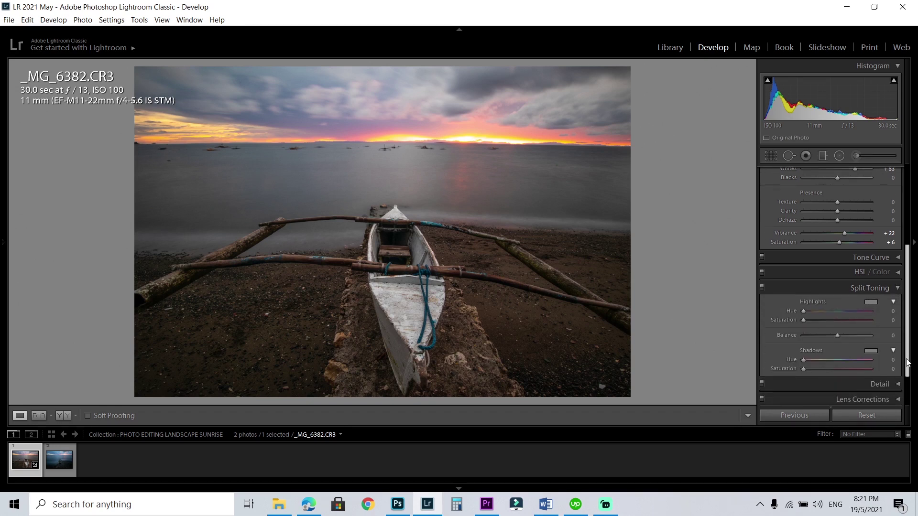
pyautogui.scroll(-2, 908, 362)
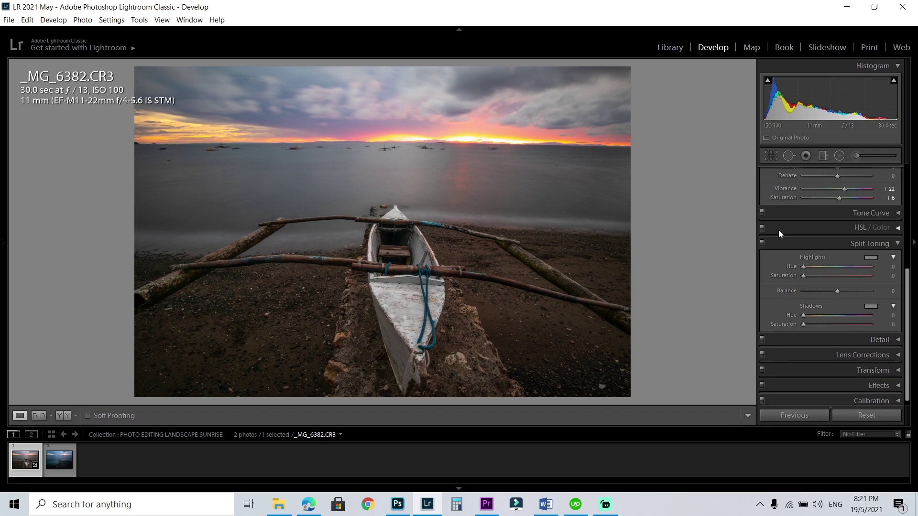
pyautogui.click(871, 259)
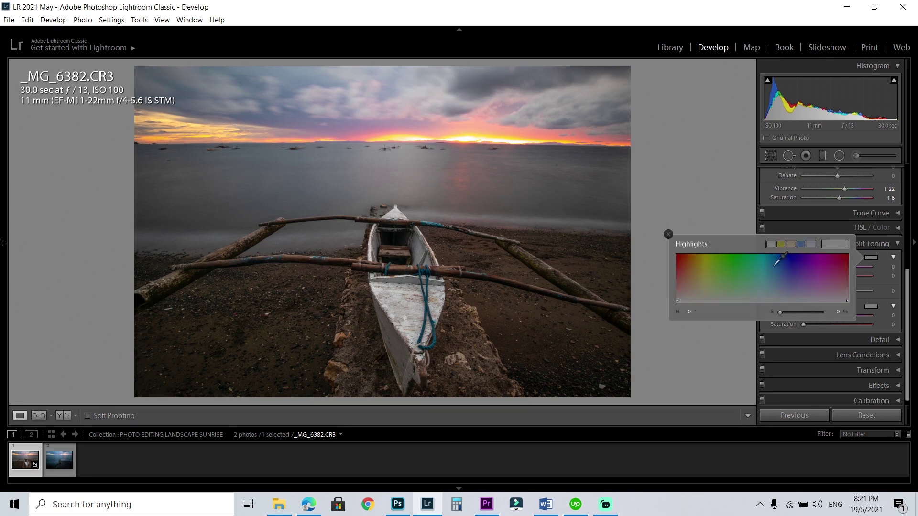
pyautogui.click(690, 286)
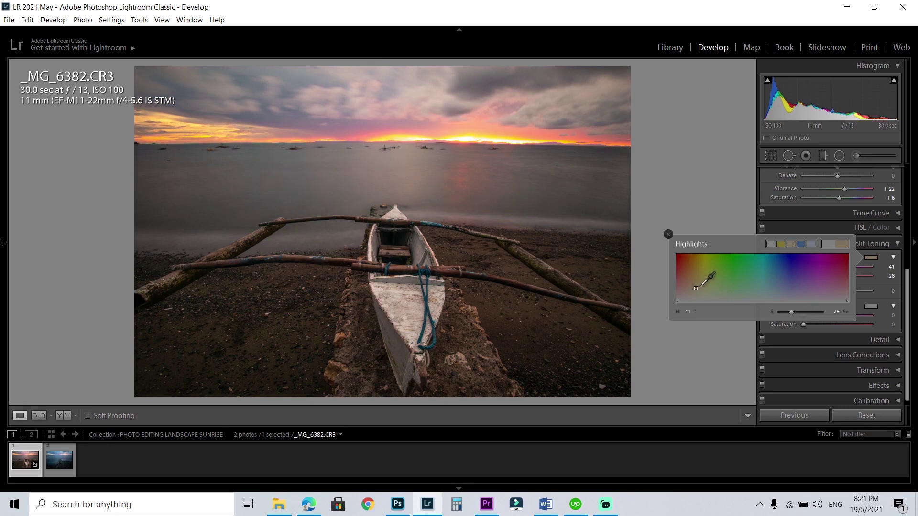
pyautogui.click(697, 287)
pyautogui.click(694, 282)
pyautogui.click(691, 282)
pyautogui.click(669, 235)
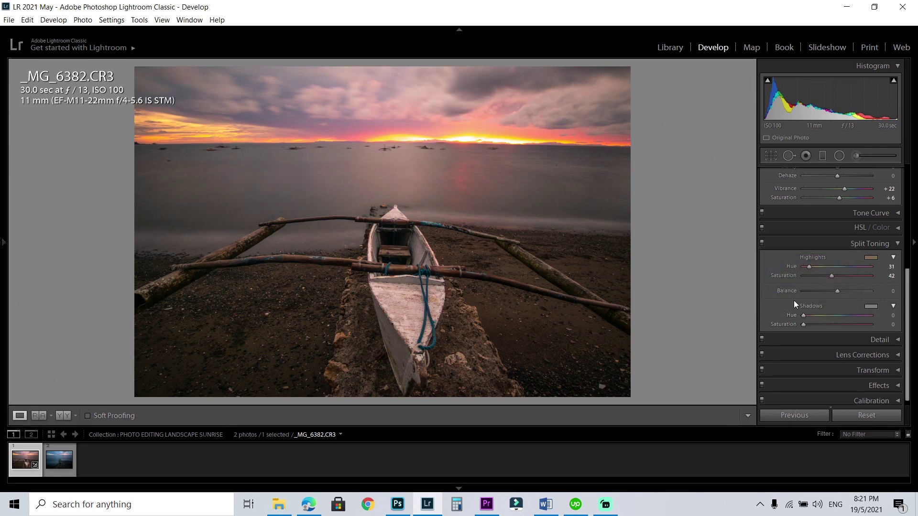
# Step: Tint the split-toning shadows blue with hue 226 and saturation 34
pyautogui.click(868, 308)
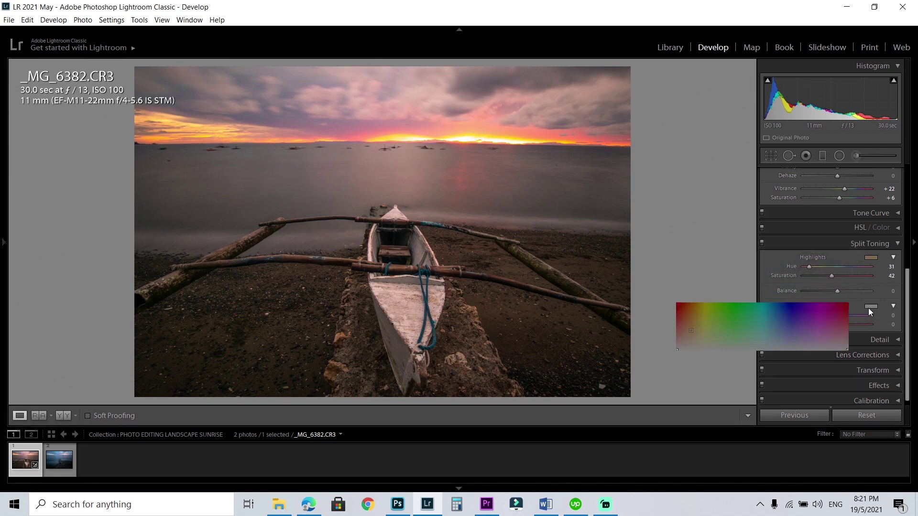
pyautogui.click(787, 339)
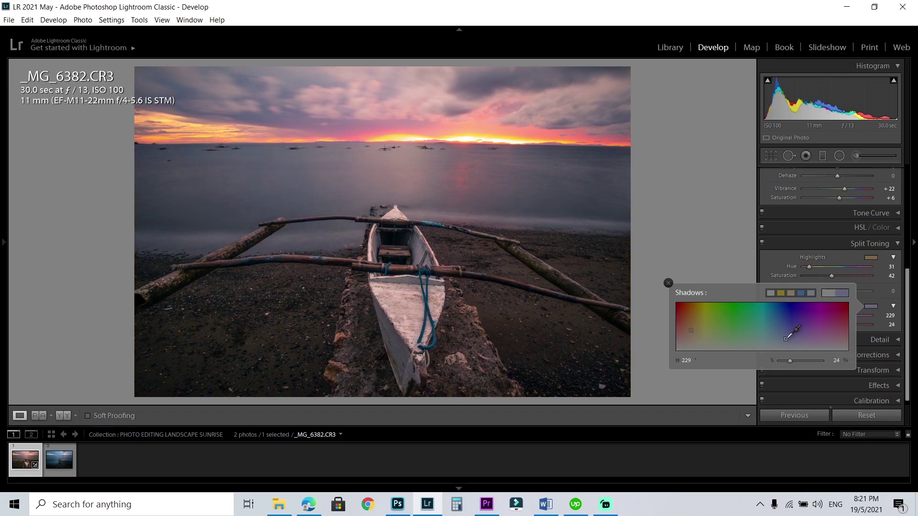
pyautogui.moveTo(787, 339)
pyautogui.mouseDown()
pyautogui.moveTo(775, 342)
pyautogui.moveTo(794, 314)
pyautogui.moveTo(785, 334)
pyautogui.mouseUp()
pyautogui.click(896, 340)
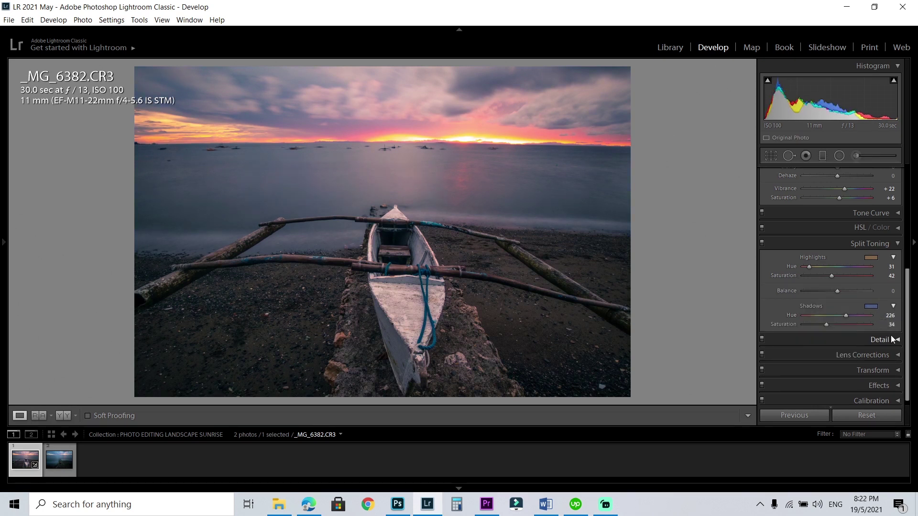
# Step: Enable chromatic aberration removal and lens profile corrections, toggling the profile correction to compare its effect
pyautogui.click(898, 341)
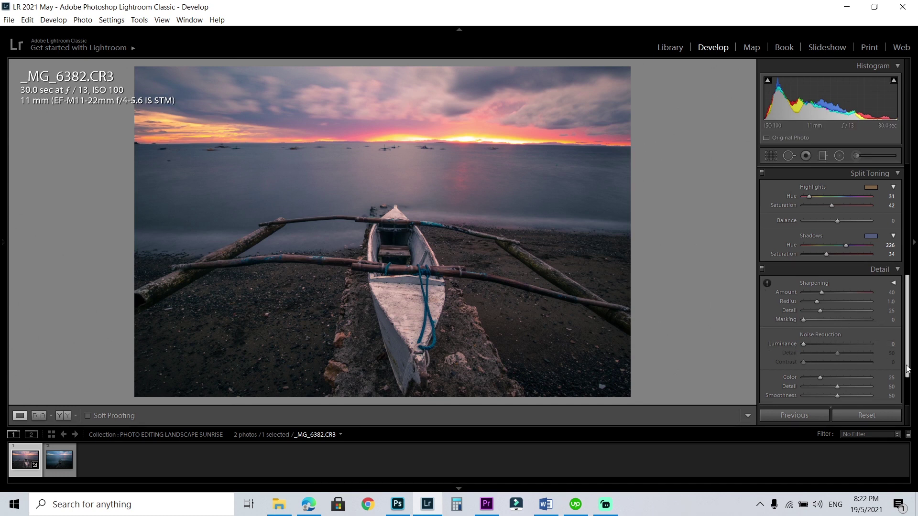
pyautogui.scroll(-3, 885, 363)
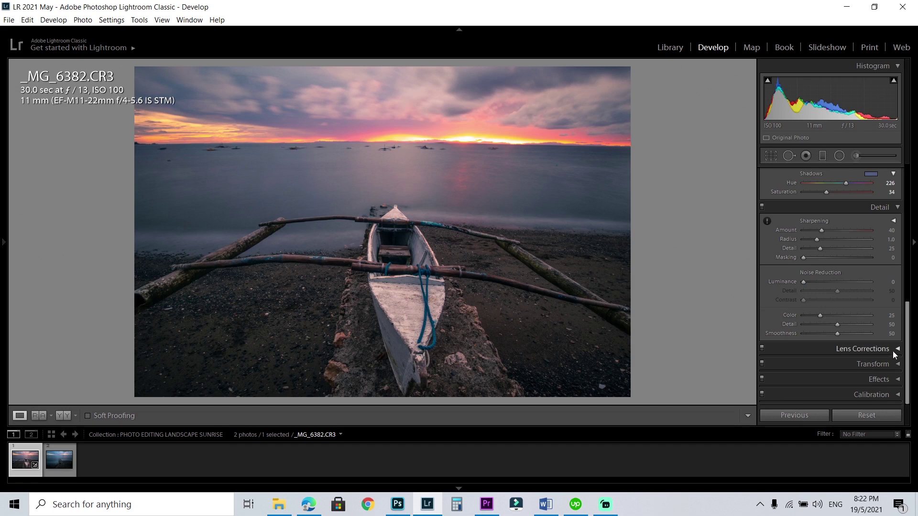
pyautogui.click(885, 349)
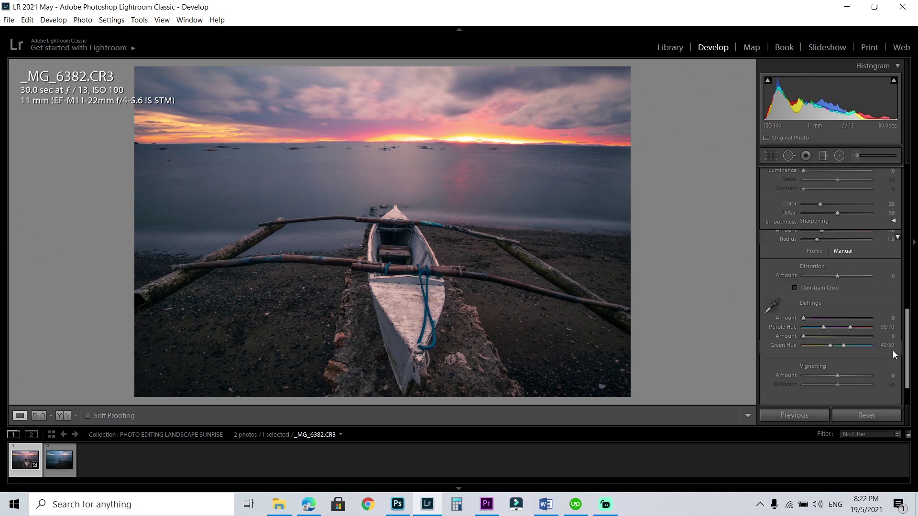
pyautogui.click(814, 251)
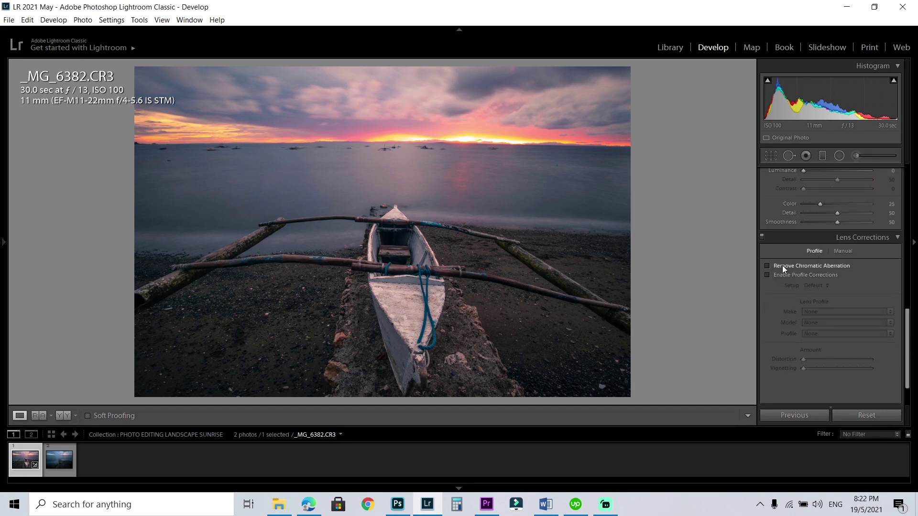
pyautogui.click(768, 265)
pyautogui.click(769, 276)
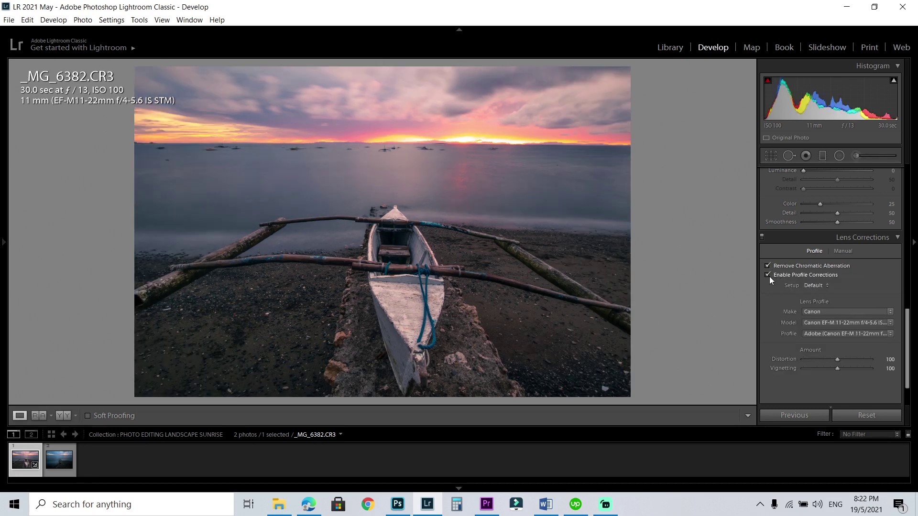
pyautogui.click(767, 275)
pyautogui.click(765, 276)
# Step: Set the manual lens distortion amount to +13 and constrain the crop
pyautogui.click(841, 252)
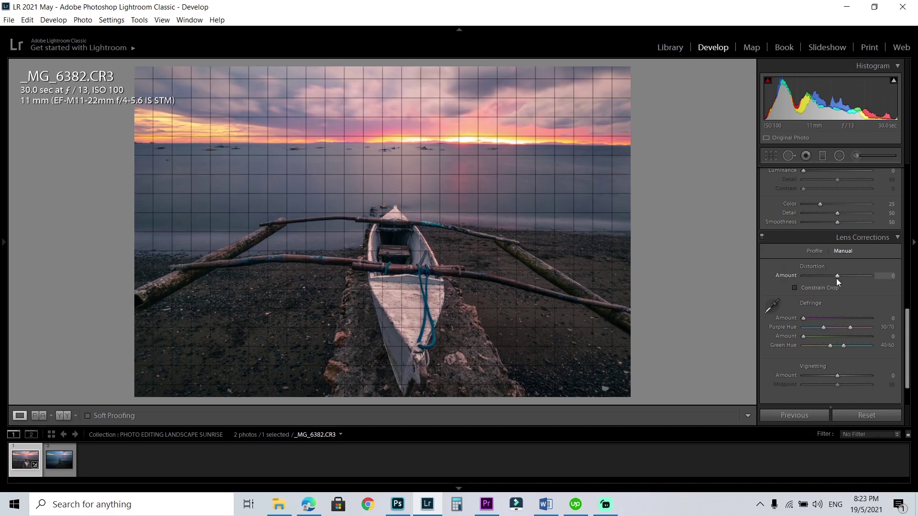
pyautogui.moveTo(833, 277); pyautogui.dragTo(839, 279)
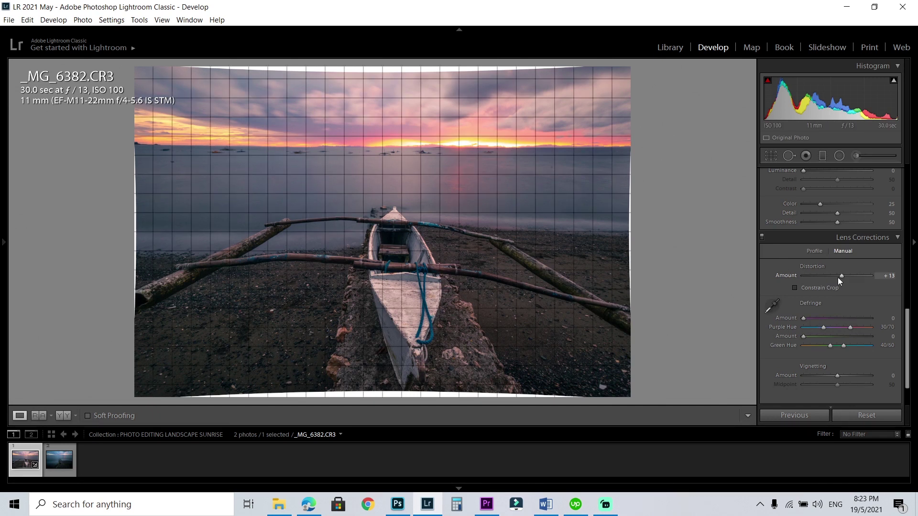
pyautogui.click(796, 288)
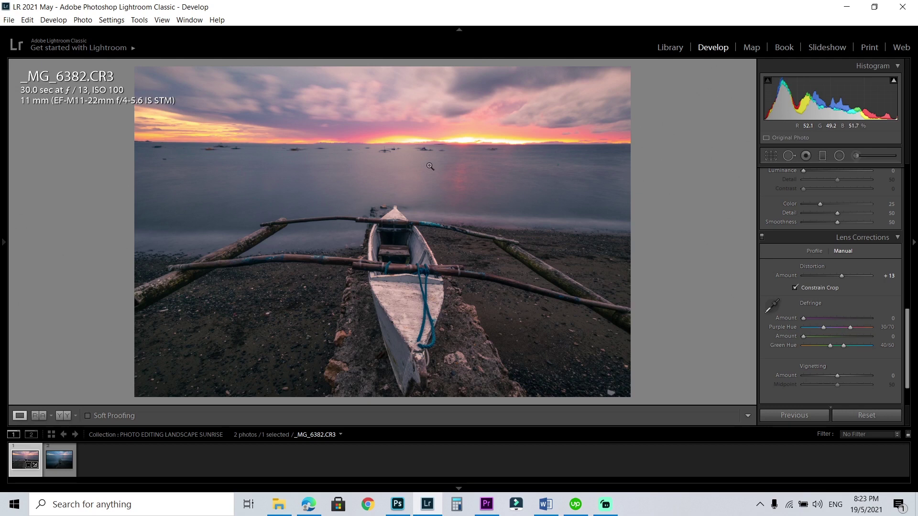
# Step: Calibrate the Blue Primary to hue -21 and saturation +21, and the Green Primary to hue +42 and saturation +8
pyautogui.scroll(-2, 907, 364)
pyautogui.click(897, 363)
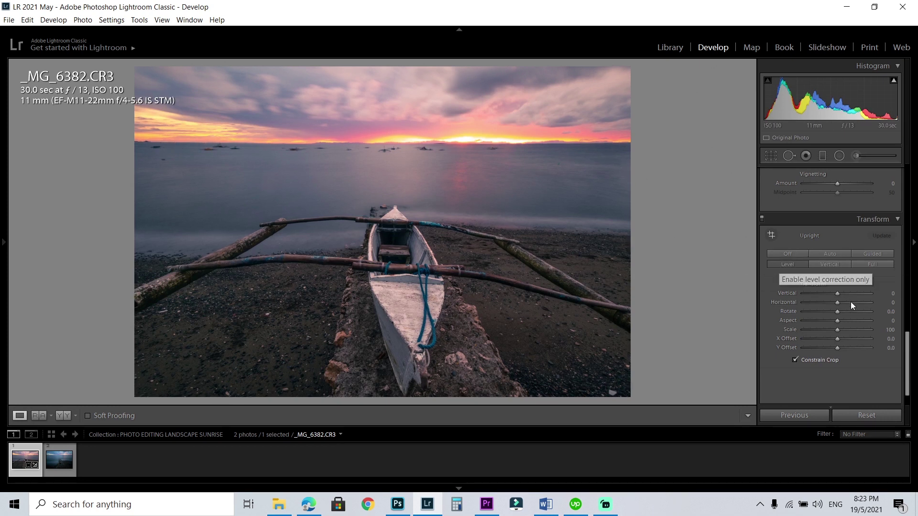
pyautogui.scroll(-2, 889, 363)
pyautogui.click(899, 384)
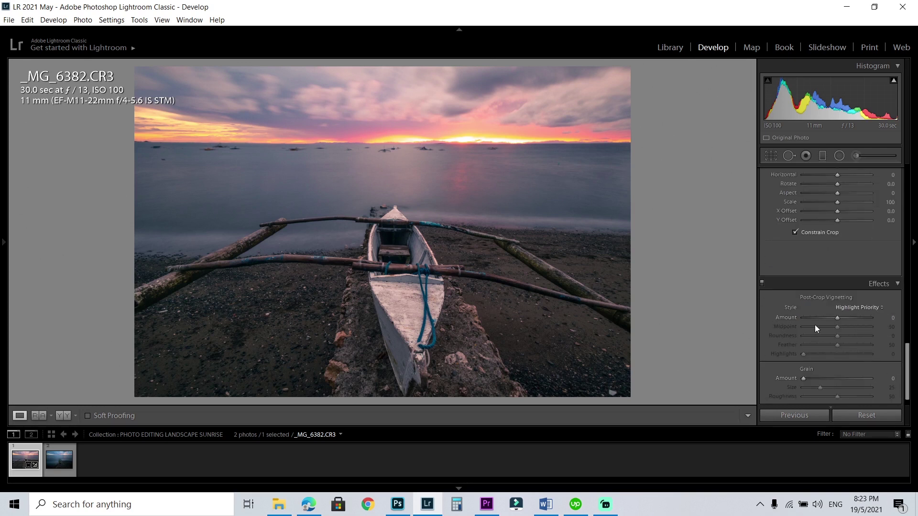
pyautogui.scroll(-1, 897, 385)
pyautogui.click(898, 395)
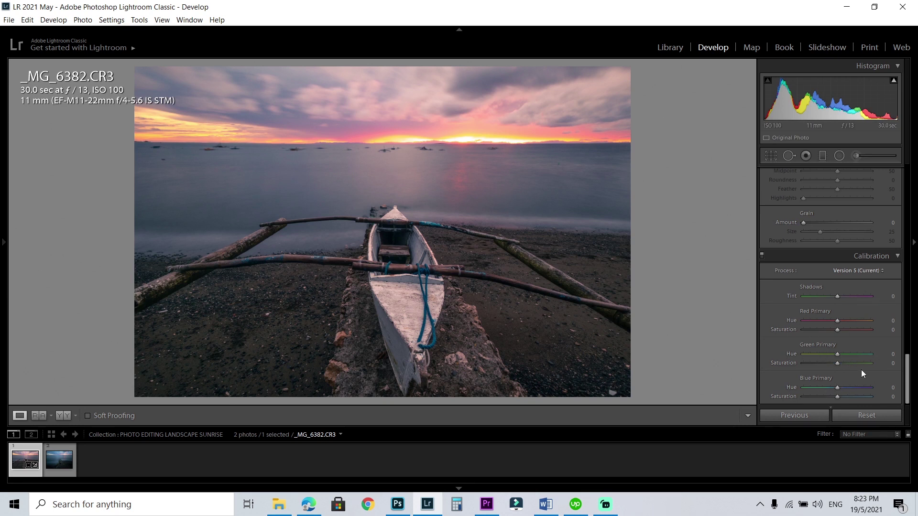
pyautogui.moveTo(844, 389)
pyautogui.mouseDown()
pyautogui.moveTo(825, 390)
pyautogui.moveTo(859, 388)
pyautogui.moveTo(814, 389)
pyautogui.moveTo(832, 389)
pyautogui.mouseUp()
pyautogui.moveTo(837, 396)
pyautogui.mouseDown()
pyautogui.moveTo(850, 397)
pyautogui.moveTo(816, 397)
pyautogui.moveTo(848, 397)
pyautogui.mouseUp()
pyautogui.moveTo(845, 398); pyautogui.dragTo(828, 388)
pyautogui.moveTo(836, 354)
pyautogui.mouseDown()
pyautogui.moveTo(857, 355)
pyautogui.moveTo(804, 356)
pyautogui.moveTo(868, 369)
pyautogui.moveTo(840, 365)
pyautogui.mouseUp()
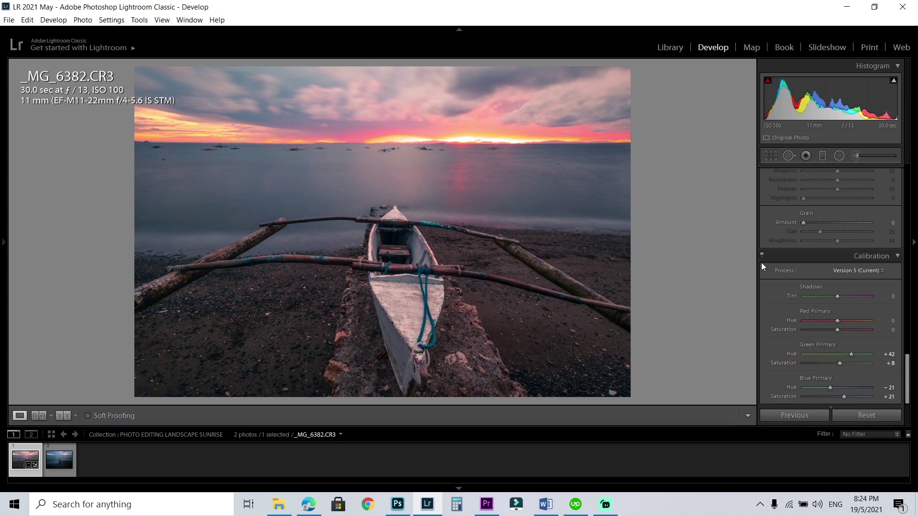
# Step: Send the adjusted photo to Adobe Photoshop 2020 for further editing
pyautogui.moveTo(910, 372); pyautogui.dragTo(909, 182)
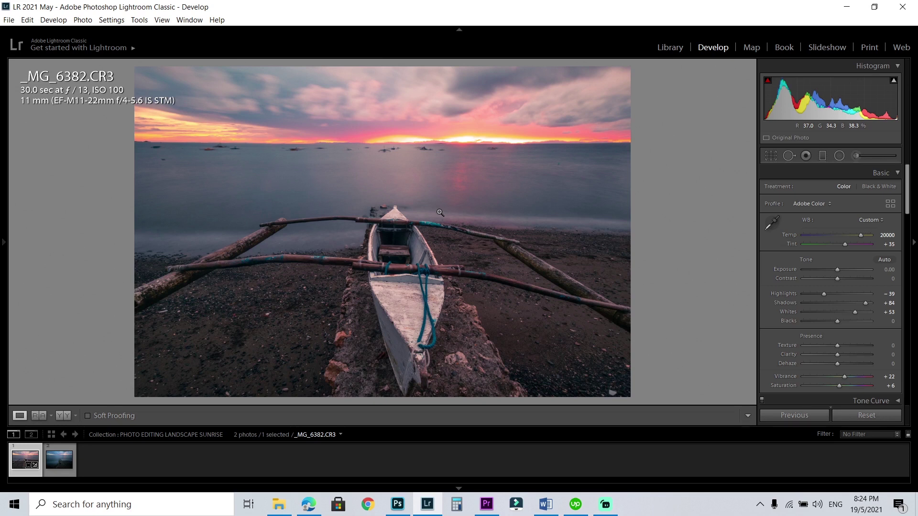
pyautogui.rightClick(351, 176)
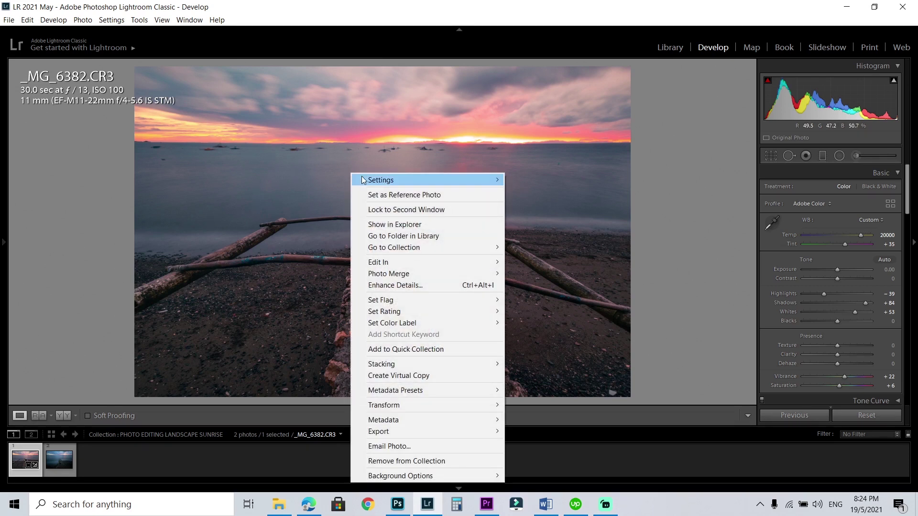
pyautogui.moveTo(419, 269)
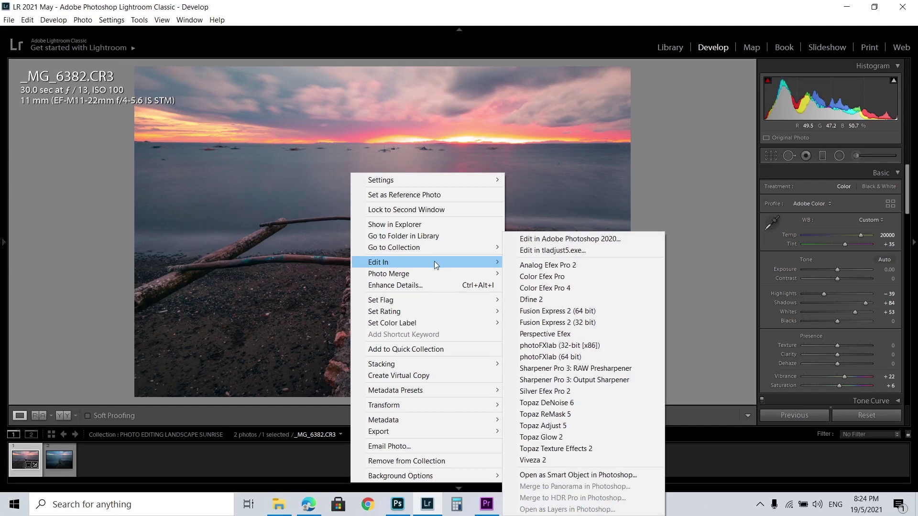
pyautogui.click(551, 240)
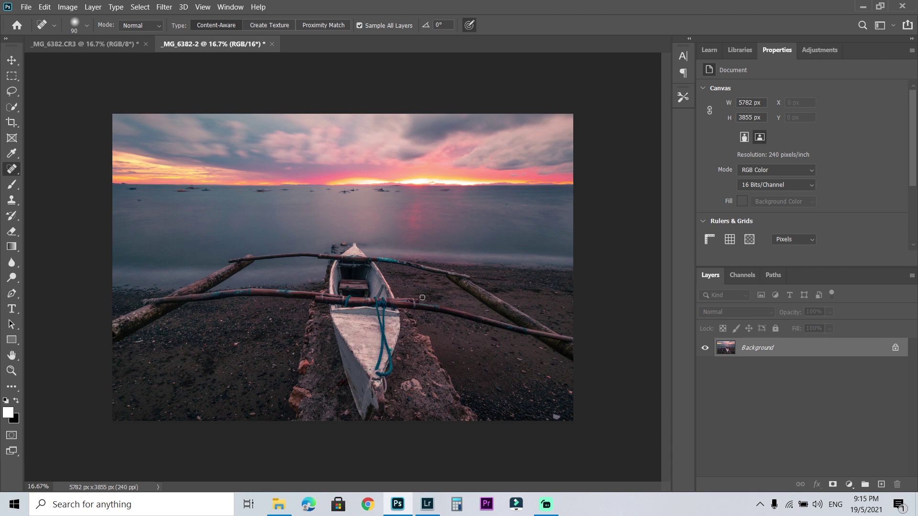
# Step: Choose the Spot Healing Brush for retouching and duplicate the Background layer
pyautogui.rightClick(12, 169)
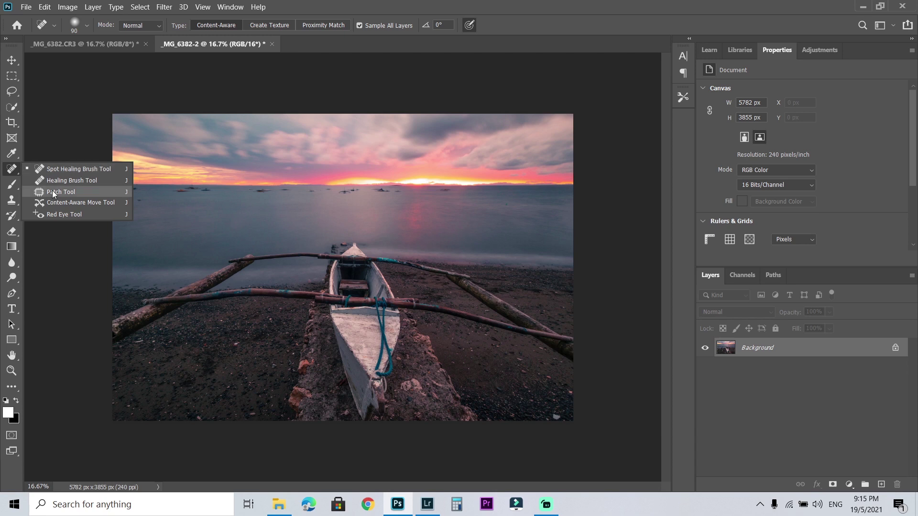
pyautogui.click(71, 171)
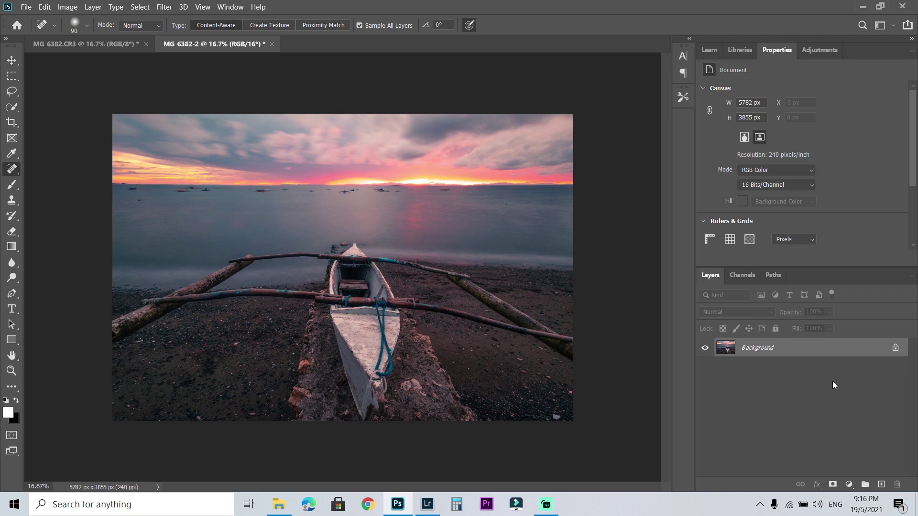
pyautogui.moveTo(835, 354); pyautogui.dragTo(882, 484)
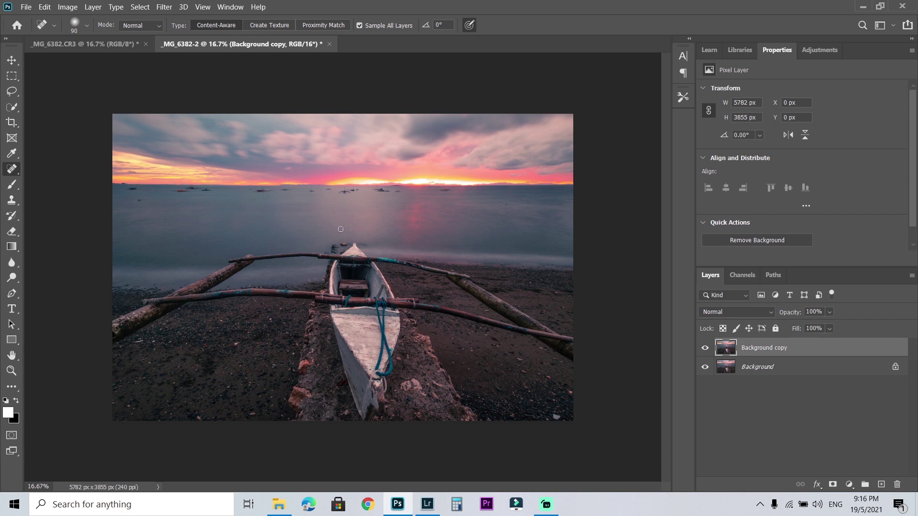
# Step: Remove the small dark speck from the open sea on the photo's right side with the Spot Healing Brush
pyautogui.hotkey('ctrl', '+')
pyautogui.hotkey('ctrl', '+')
pyautogui.hotkey('ctrl', '+')
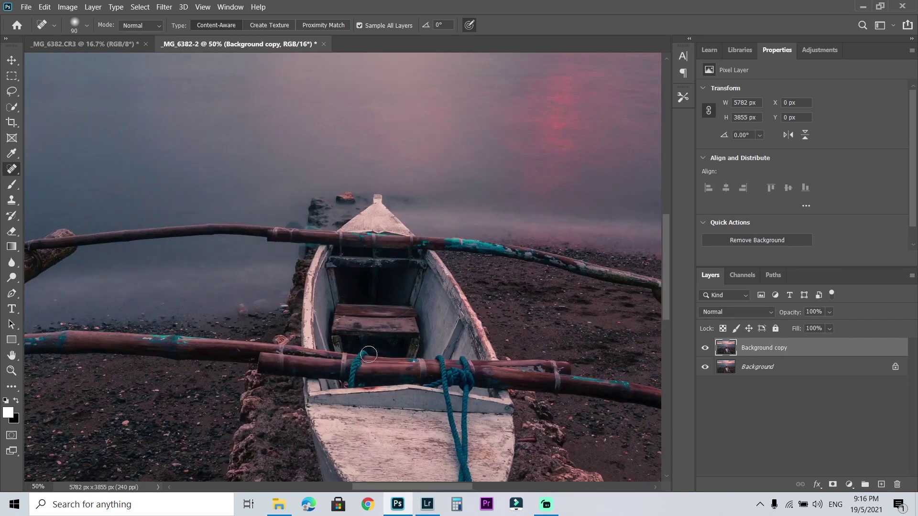
pyautogui.moveTo(419, 486); pyautogui.dragTo(504, 486)
pyautogui.moveTo(664, 306); pyautogui.dragTo(669, 266)
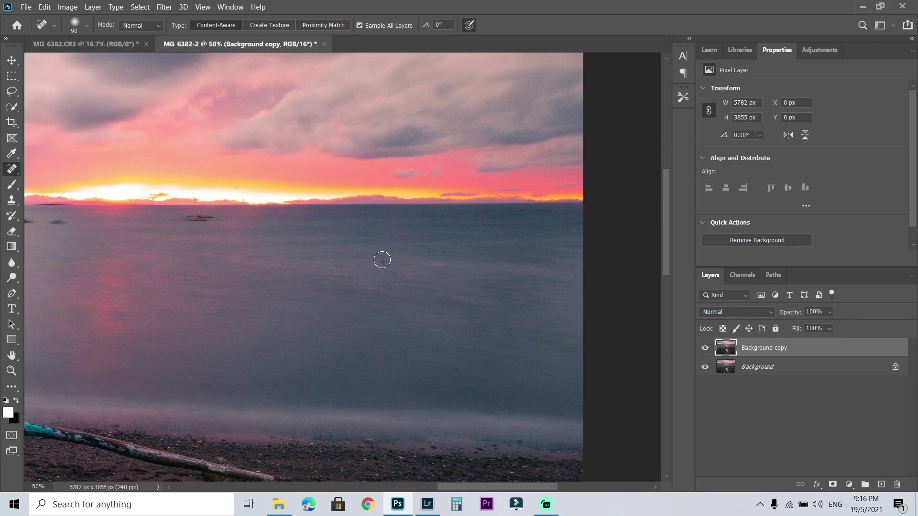
pyautogui.click(382, 260)
# Step: Remove the dark floating spot from the sea below the distant boats on the photo's left side with the Spot Healing Brush
pyautogui.moveTo(524, 485)
pyautogui.mouseDown()
pyautogui.moveTo(356, 475)
pyautogui.moveTo(346, 484)
pyautogui.mouseUp()
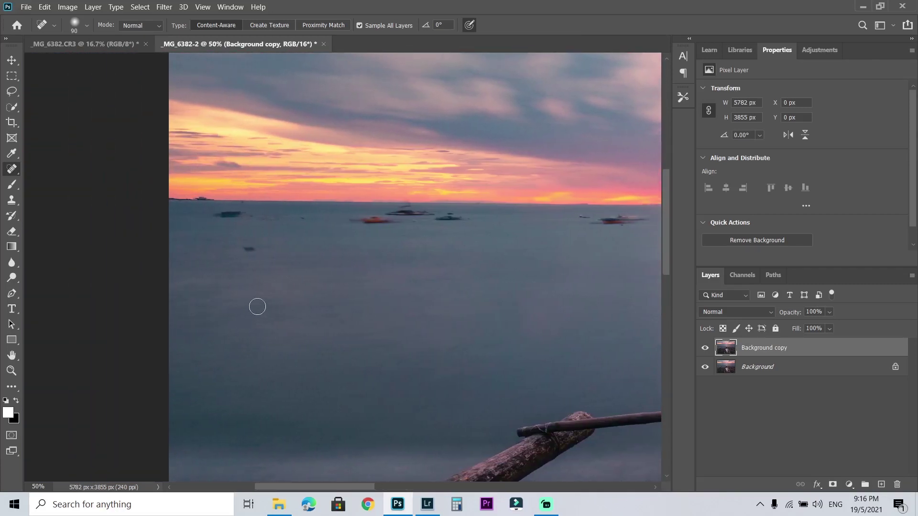
pyautogui.click(250, 248)
pyautogui.click(246, 248)
pyautogui.click(250, 248)
pyautogui.click(244, 249)
pyautogui.moveTo(246, 250); pyautogui.dragTo(271, 248)
# Step: Remove the white and red litter from the beach below the left outrigger log using the Healing Brush at size 50
pyautogui.moveTo(670, 268); pyautogui.dragTo(625, 347)
pyautogui.rightClick(12, 169)
pyautogui.click(53, 180)
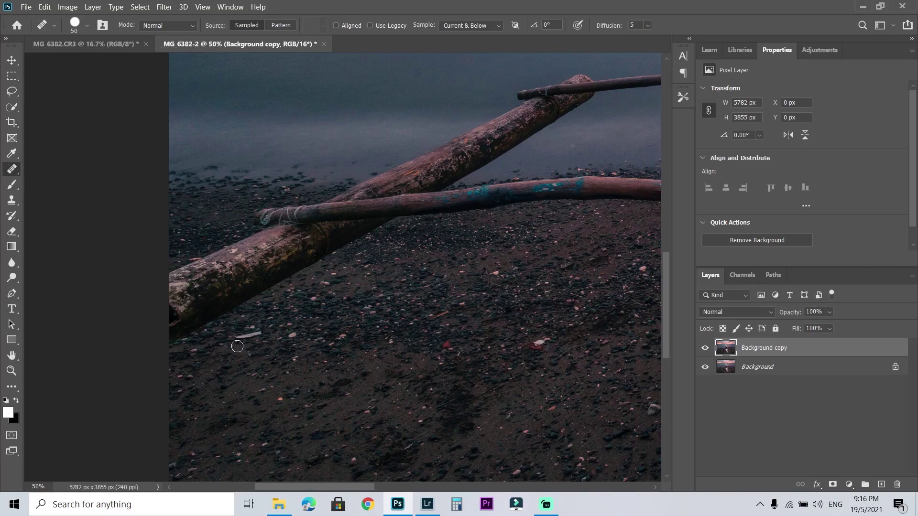
pyautogui.moveTo(240, 339); pyautogui.dragTo(261, 334)
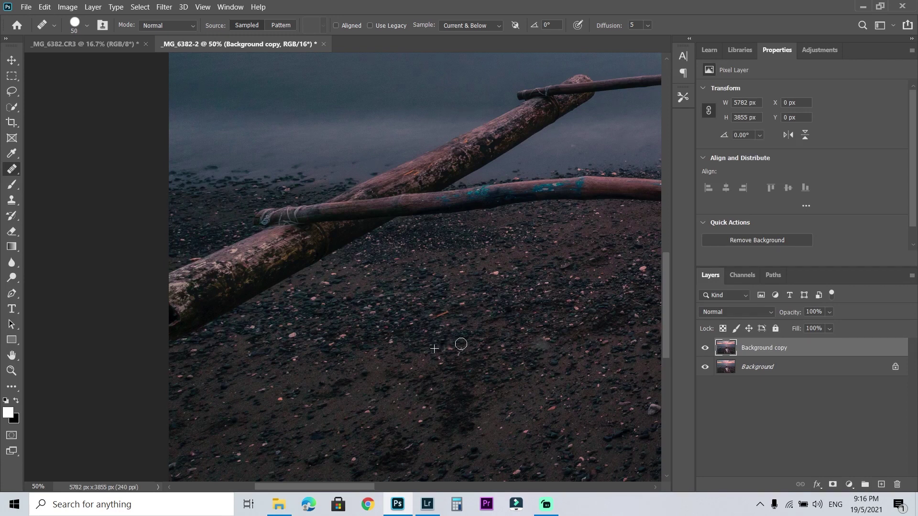
# Step: Enlarge the Healing Brush to size 90 and examine the foreground beach for remaining debris and bright stones
pyautogui.scroll(-2, 668, 375)
pyautogui.scroll(-5, 669, 375)
pyautogui.press(']')
pyautogui.press(']')
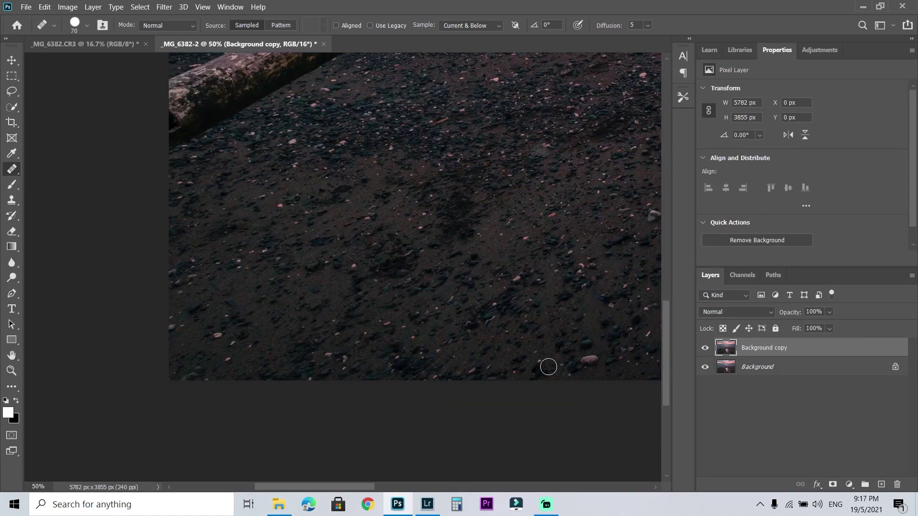
pyautogui.hotkey('ctrl', '-')
pyautogui.hotkey('ctrl', '-')
pyautogui.scroll(-5, 480, 469)
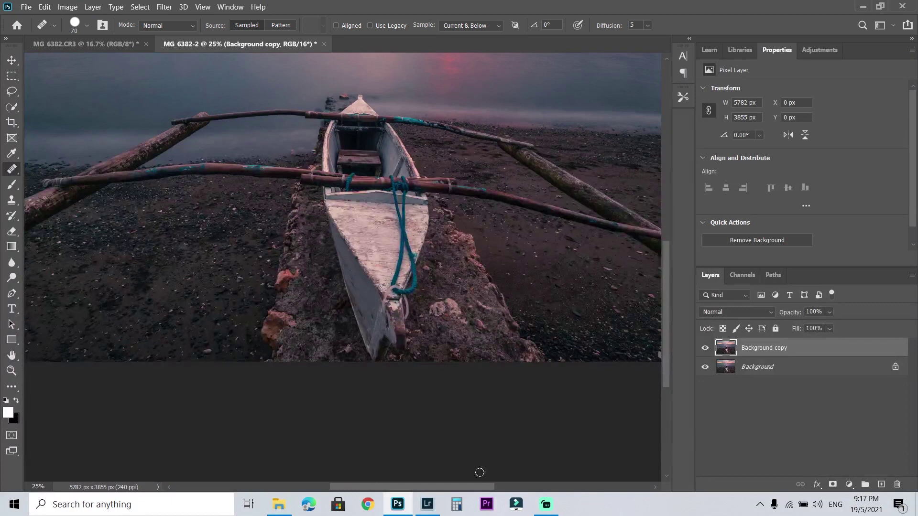
pyautogui.hscroll(5, 496, 352)
pyautogui.press(']')
pyautogui.press(']')
pyautogui.click(459, 269)
pyautogui.scroll(-2, 195, 334)
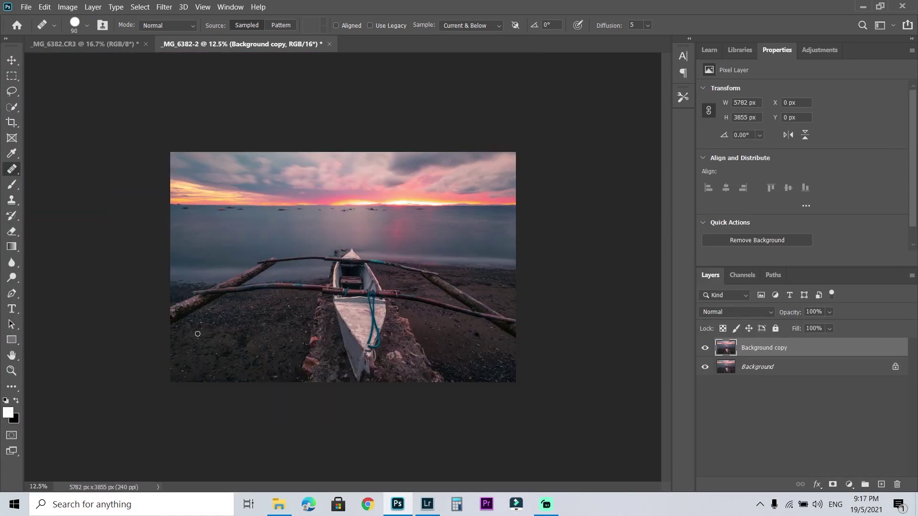
# Step: Patch out the pale stone at the beach's lower edge, left of the boat, with the Patch tool and clear the selection
pyautogui.scroll(2, 195, 335)
pyautogui.hscroll(-5, 339, 481)
pyautogui.scroll(-2, 670, 353)
pyautogui.scroll(-1, 670, 353)
pyautogui.rightClick(11, 169)
pyautogui.click(52, 190)
pyautogui.moveTo(304, 360)
pyautogui.mouseDown()
pyautogui.moveTo(304, 348)
pyautogui.moveTo(313, 359)
pyautogui.moveTo(330, 348)
pyautogui.moveTo(322, 351)
pyautogui.moveTo(335, 315)
pyautogui.moveTo(335, 341)
pyautogui.moveTo(421, 349)
pyautogui.mouseUp()
pyautogui.moveTo(404, 395)
pyautogui.mouseDown()
pyautogui.moveTo(411, 408)
pyautogui.moveTo(388, 397)
pyautogui.mouseUp()
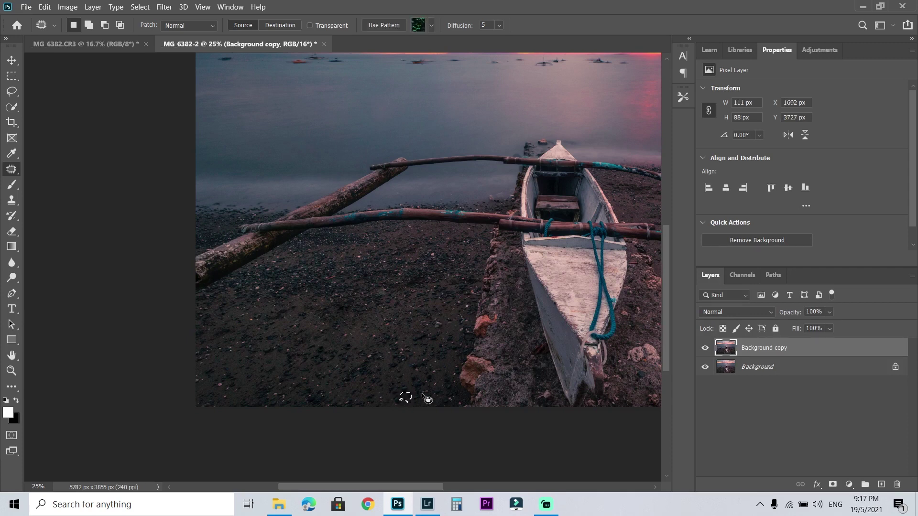
pyautogui.hotkey('ctrl', 'd')
# Step: Patch the blemish on the beach right of the boat and clear the selection
pyautogui.hscroll(6, 576, 346)
pyautogui.moveTo(537, 318); pyautogui.dragTo(538, 325)
pyautogui.hotkey('ctrl', 'd')
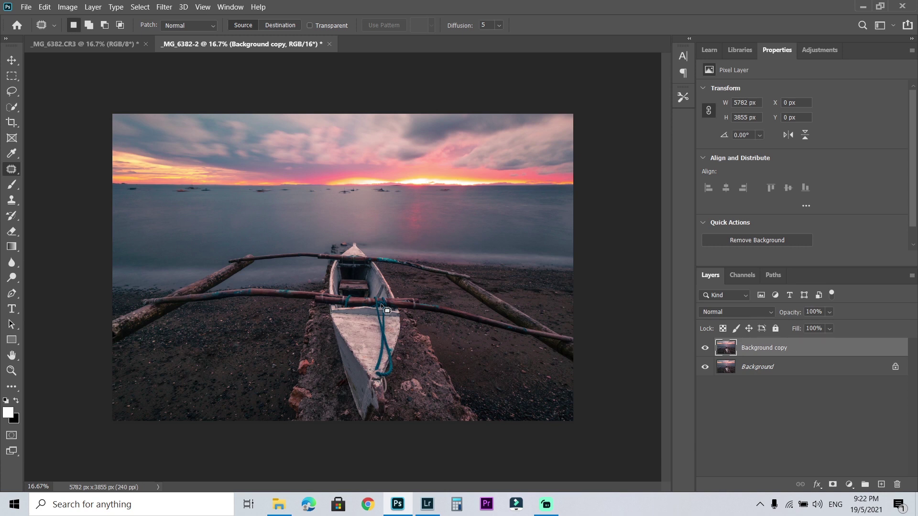
# Step: Create Layer 1 with Gray color label and Soft Light mode, filled with the neutral 50% gray
pyautogui.hotkey('ctrl', 'shift', 'n')
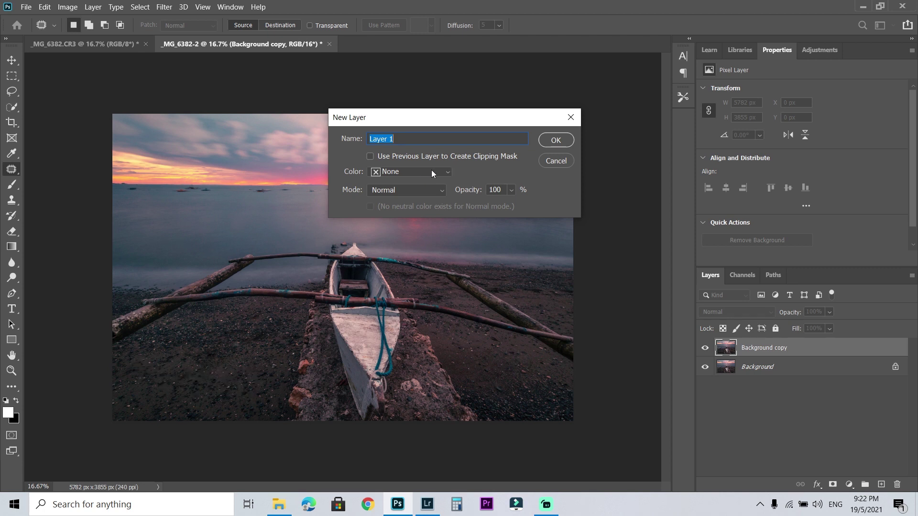
pyautogui.click(432, 171)
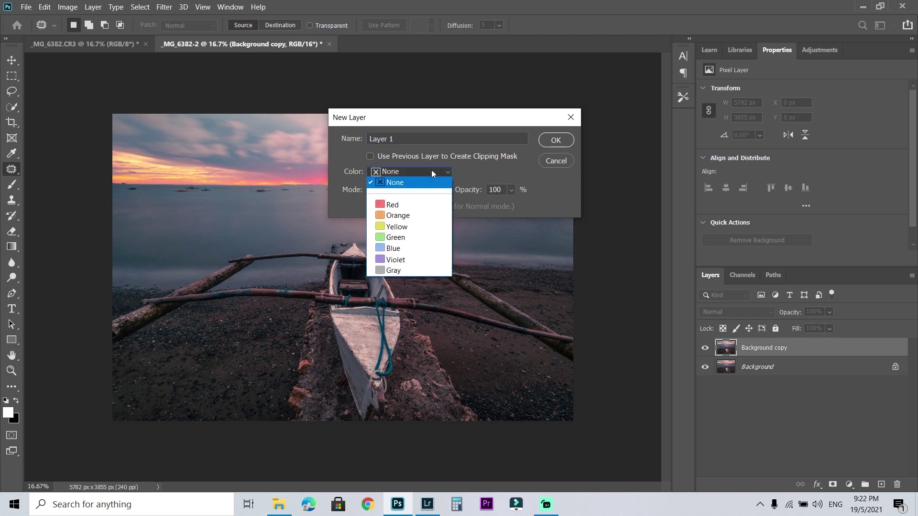
pyautogui.click(409, 271)
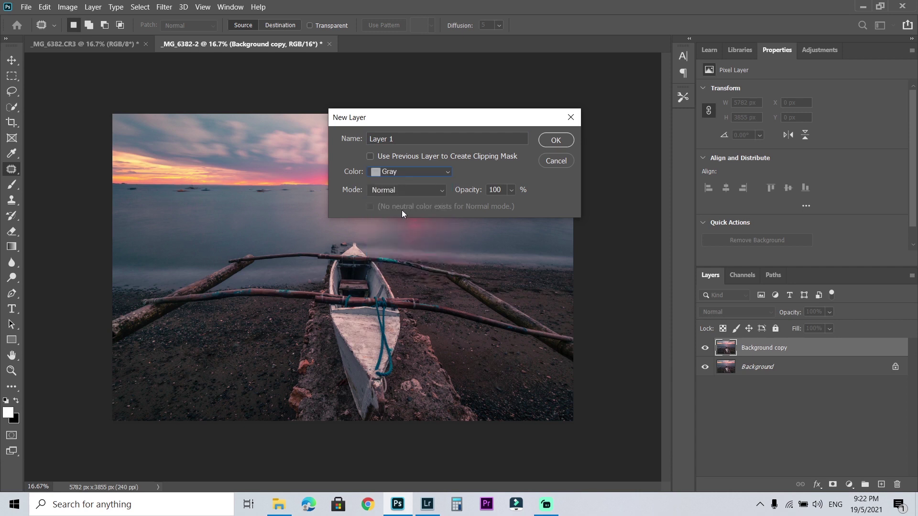
pyautogui.click(401, 193)
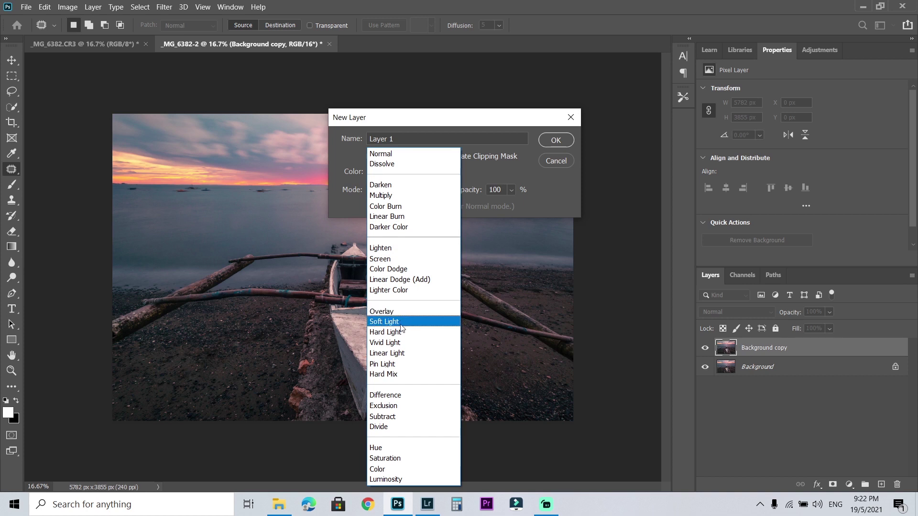
pyautogui.click(385, 322)
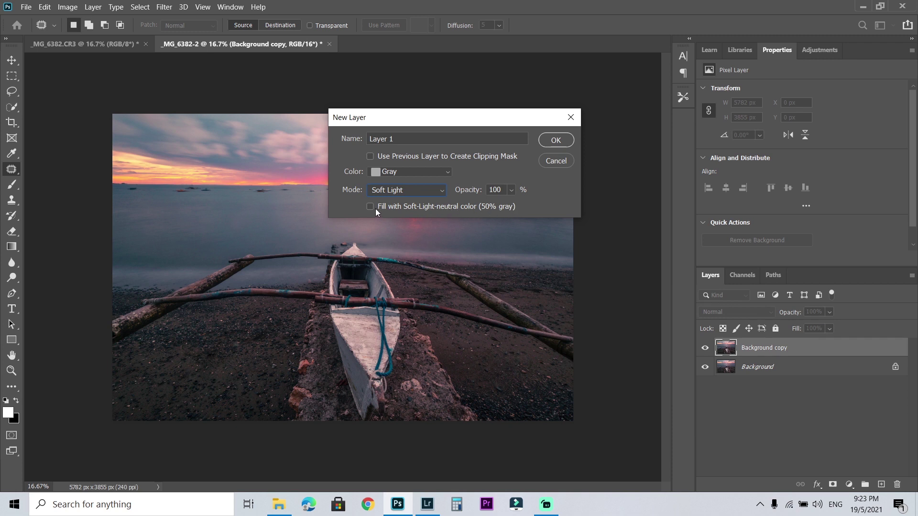
pyautogui.click(555, 140)
# Step: Choose the Brush tool with white as the foreground color and check its opacity and flow settings
pyautogui.press('x')
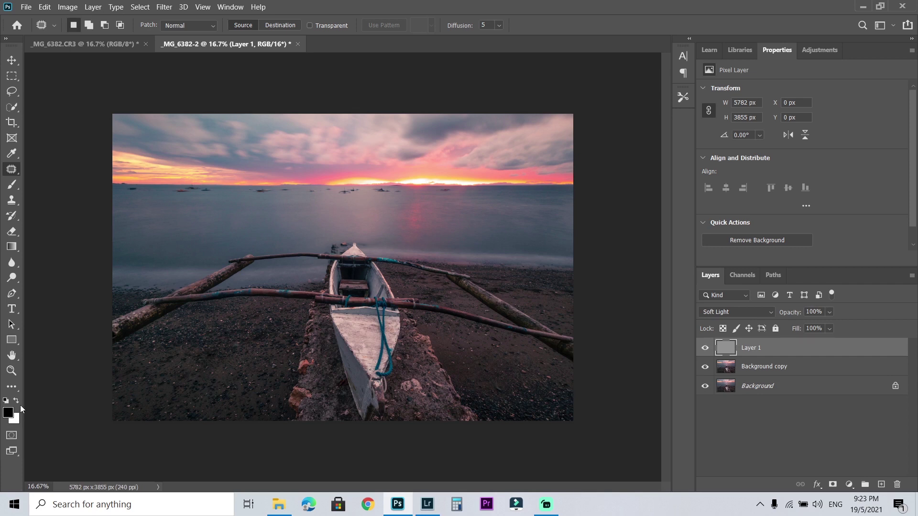
pyautogui.click(15, 400)
pyautogui.click(12, 184)
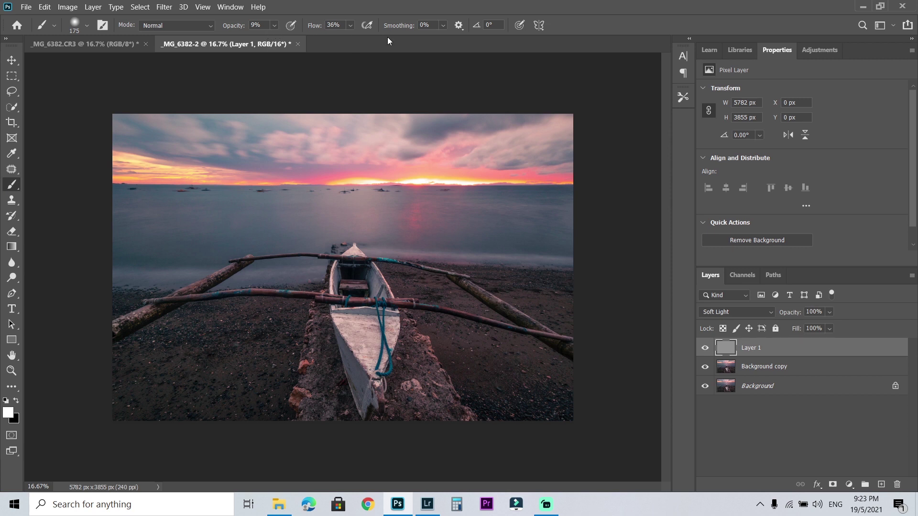
pyautogui.click(276, 27)
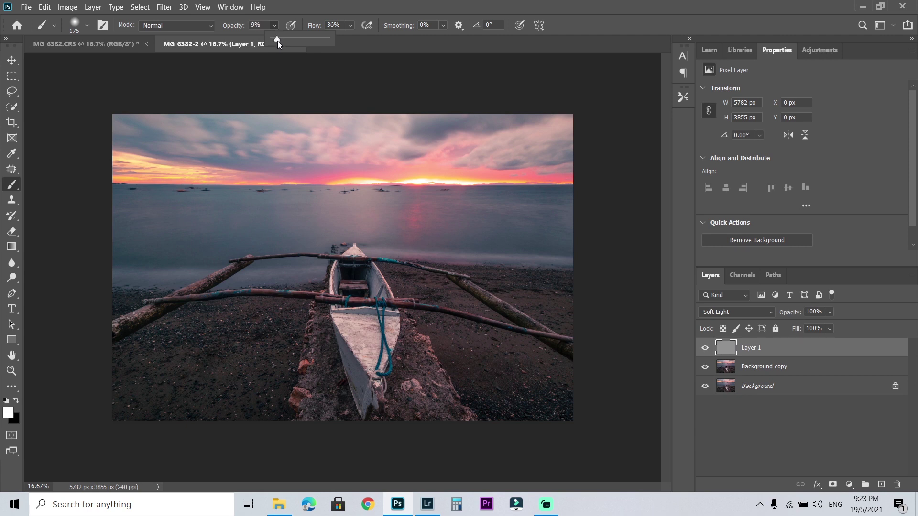
pyautogui.click(350, 25)
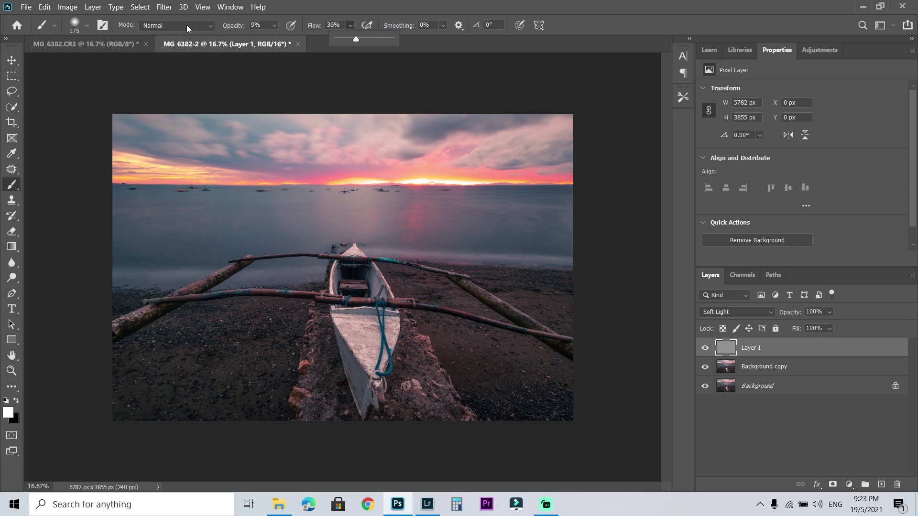
pyautogui.click(618, 160)
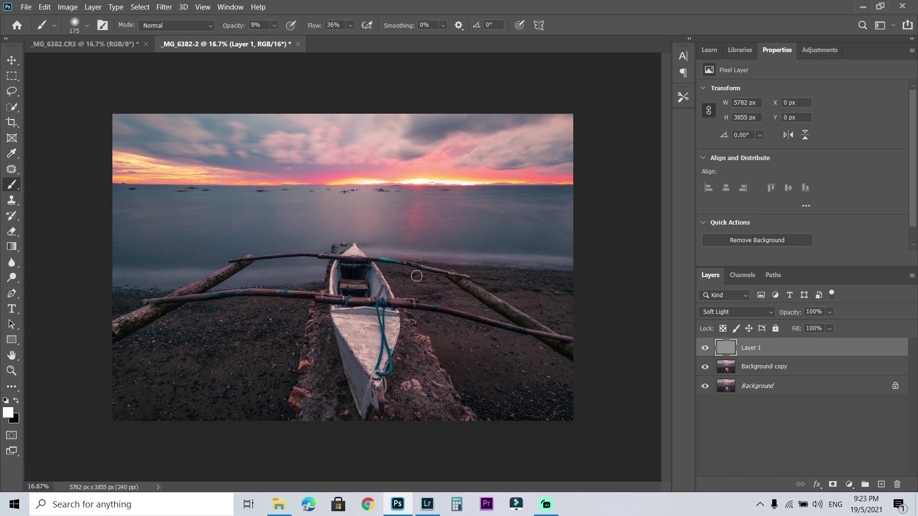
# Step: Lighten the beach around the boat by painting white on Layer 1 with the brush at size 250
pyautogui.hotkey('ctrl', '+')
pyautogui.moveTo(662, 330); pyautogui.dragTo(663, 366)
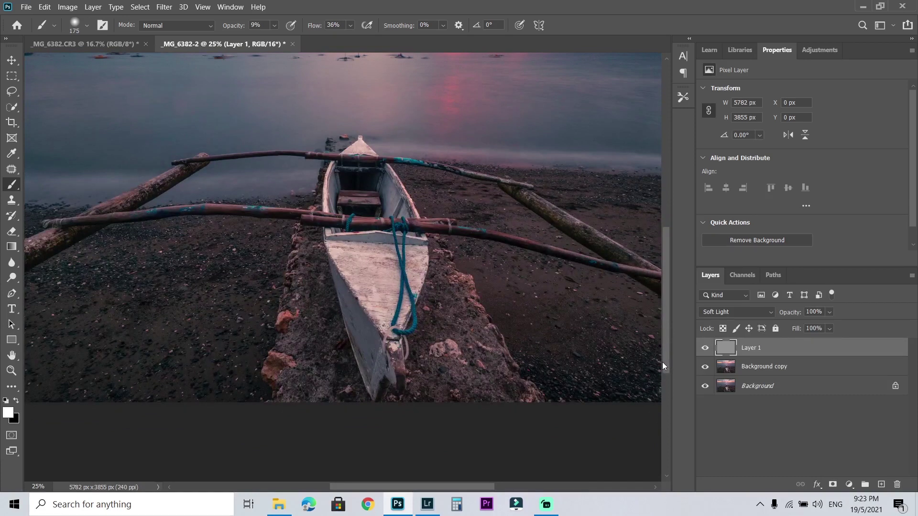
pyautogui.moveTo(419, 487); pyautogui.dragTo(390, 487)
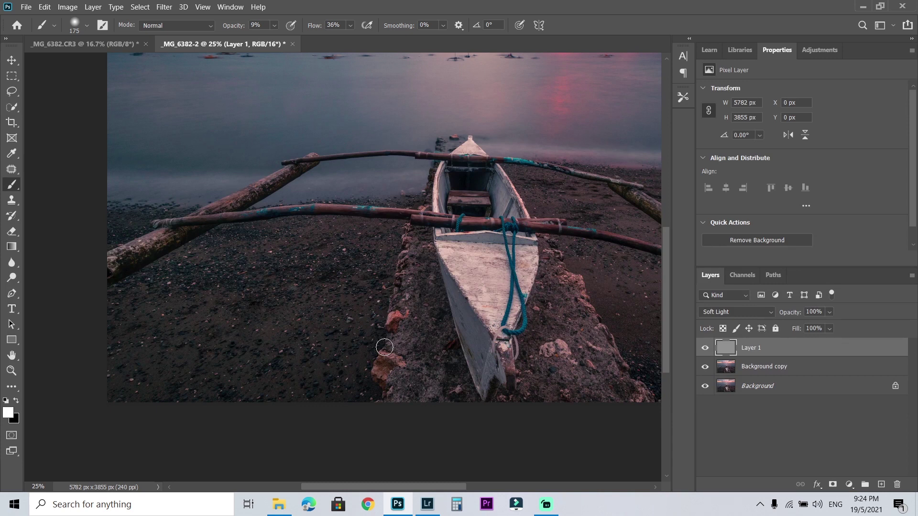
pyautogui.hotkey('ctrl', '-')
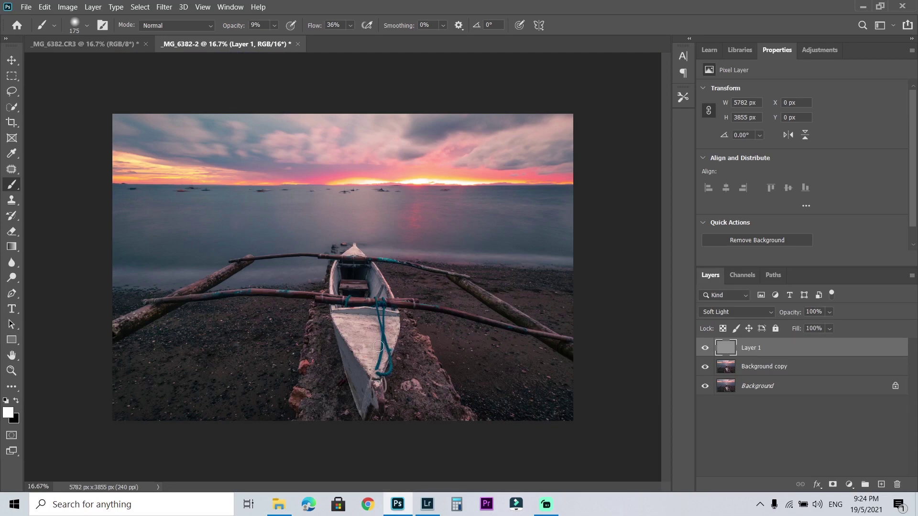
pyautogui.press(']')
pyautogui.press(']')
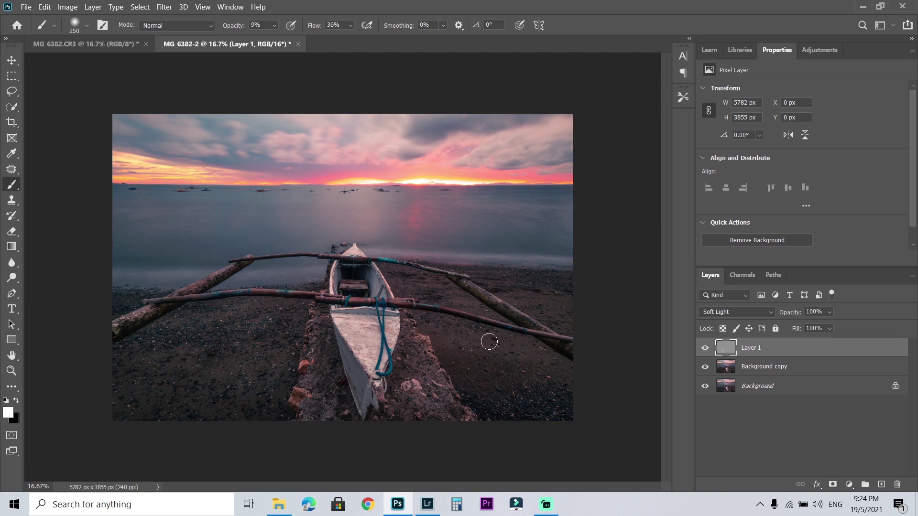
# Step: Enlarge the brush to size 600 and lighten wider areas of the foreground beach
pyautogui.press(']')
pyautogui.press(']')
pyautogui.press(']')
pyautogui.press(']')
pyautogui.press(']')
pyautogui.press(']')
pyautogui.press(']')
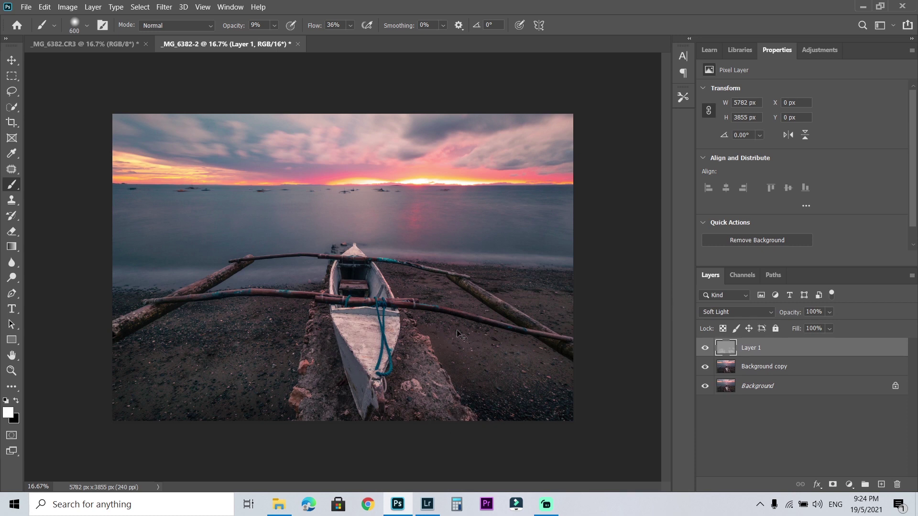
# Step: Reduce the brush to size 100 and lighten the right outrigger log
pyautogui.hotkey('ctrl', '+')
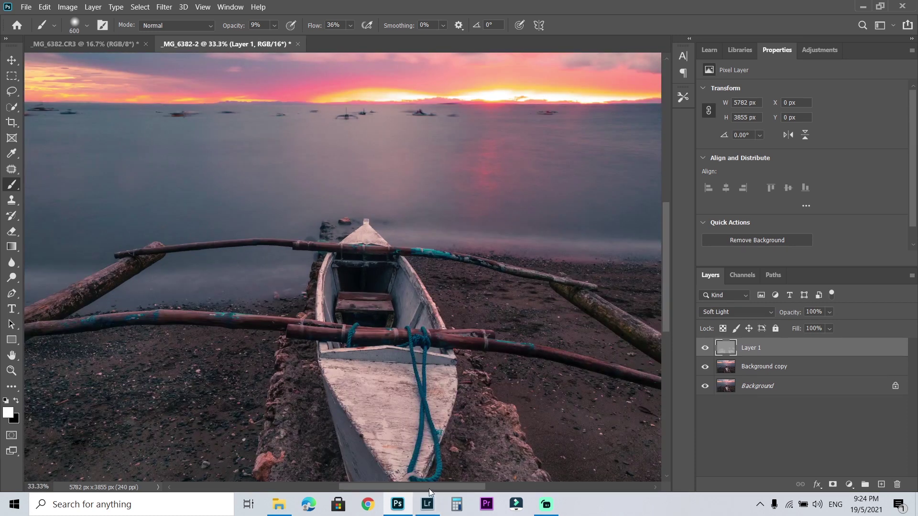
pyautogui.moveTo(429, 489); pyautogui.dragTo(482, 489)
pyautogui.press('[')
pyautogui.press('[')
pyautogui.press('[')
pyautogui.press('[')
pyautogui.press('[')
pyautogui.press('[')
pyautogui.press('[')
pyautogui.press('[')
pyautogui.press('[')
pyautogui.press('[')
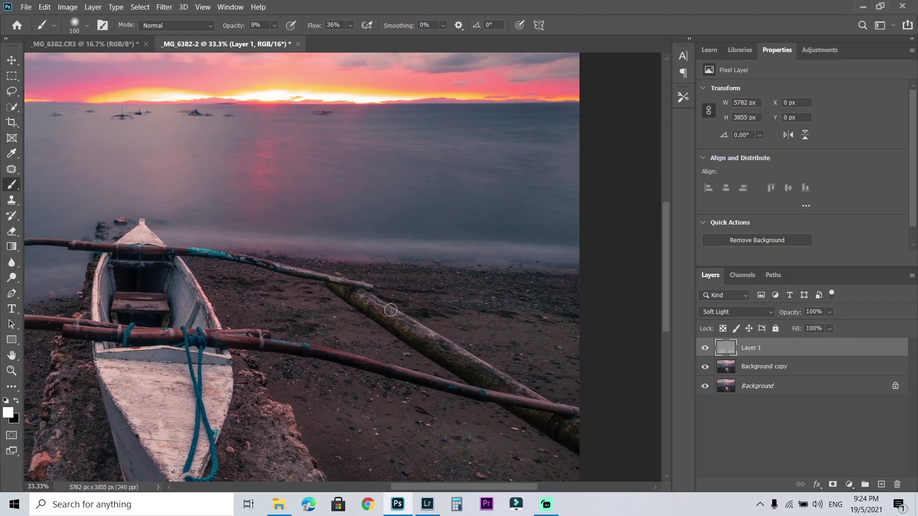
pyautogui.moveTo(493, 396)
pyautogui.mouseDown()
pyautogui.moveTo(305, 355)
pyautogui.moveTo(552, 408)
pyautogui.moveTo(245, 337)
pyautogui.moveTo(480, 393)
pyautogui.moveTo(553, 421)
pyautogui.moveTo(353, 307)
pyautogui.moveTo(400, 317)
pyautogui.moveTo(510, 380)
pyautogui.moveTo(529, 426)
pyautogui.mouseUp()
# Step: Lighten the boat's right side and the left outrigger poles with the size 100 brush
pyautogui.moveTo(213, 268)
pyautogui.mouseDown()
pyautogui.moveTo(172, 268)
pyautogui.moveTo(182, 291)
pyautogui.moveTo(174, 305)
pyautogui.moveTo(212, 374)
pyautogui.moveTo(117, 363)
pyautogui.moveTo(139, 378)
pyautogui.moveTo(218, 385)
pyautogui.mouseUp()
pyautogui.moveTo(431, 487); pyautogui.dragTo(341, 484)
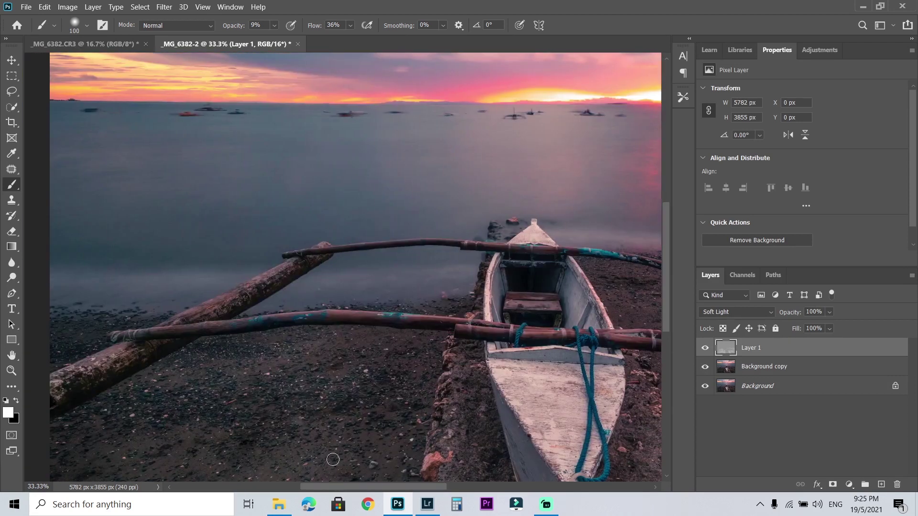
pyautogui.moveTo(253, 284)
pyautogui.mouseDown()
pyautogui.moveTo(135, 360)
pyautogui.moveTo(109, 363)
pyautogui.moveTo(170, 330)
pyautogui.moveTo(330, 332)
pyautogui.moveTo(451, 321)
pyautogui.mouseUp()
# Step: Enlarge the brush to size 400 and lighten the foreground beach further left of the boat
pyautogui.hotkey('ctrl', '-')
pyautogui.hotkey('ctrl', '-')
pyautogui.hotkey('ctrl', '-')
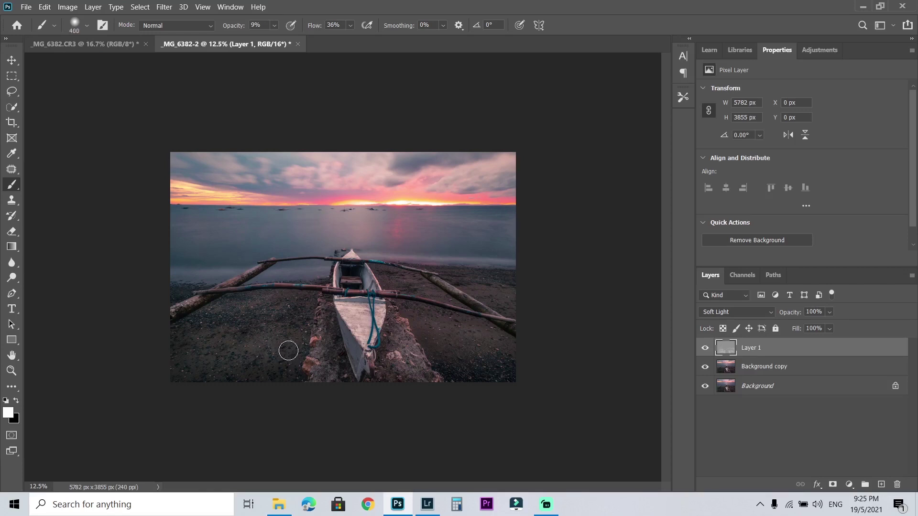
pyautogui.press(']')
pyautogui.press(']')
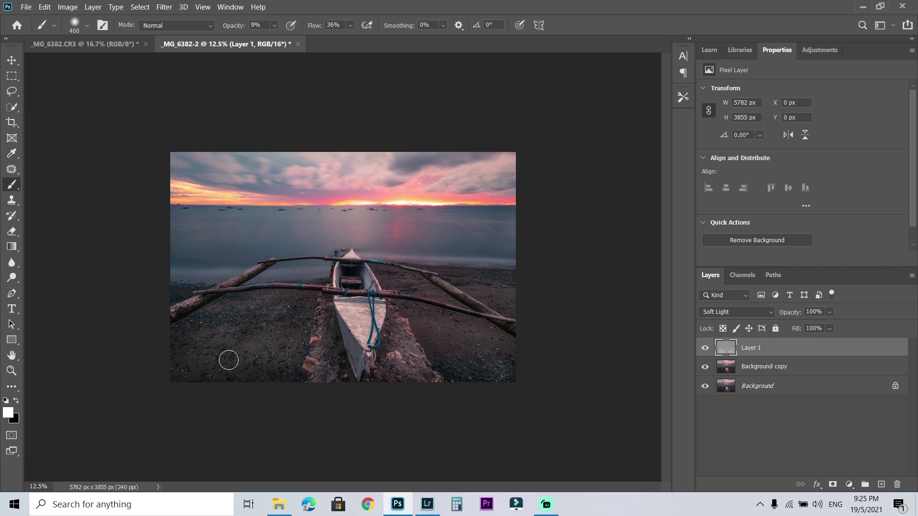
# Step: Lighten the sea below the horizon and the shoreline water beside the boat with the size 400 brush
pyautogui.hotkey('ctrl', '+')
pyautogui.hotkey('ctrl', '+')
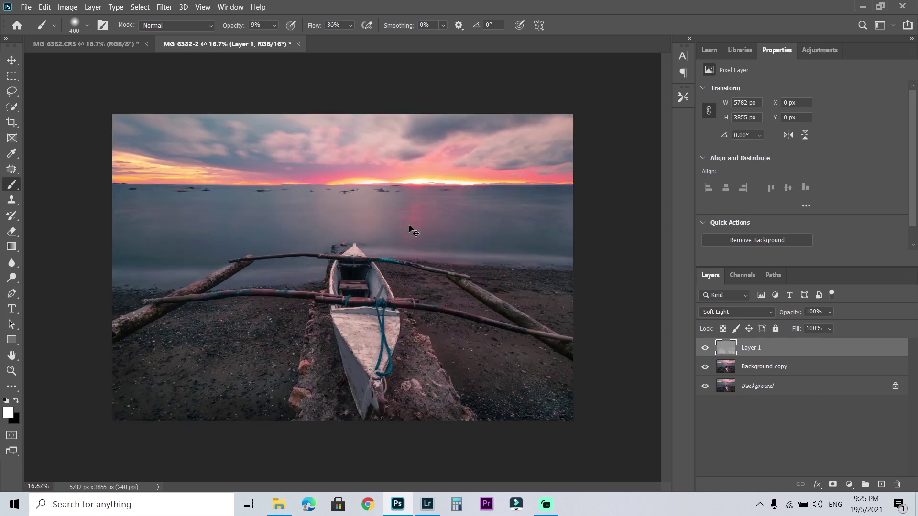
pyautogui.moveTo(463, 487); pyautogui.dragTo(507, 486)
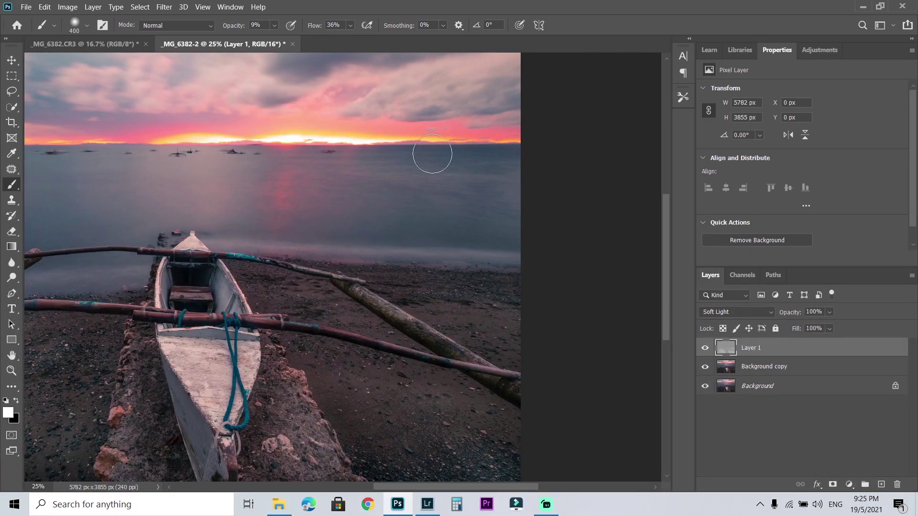
pyautogui.moveTo(412, 155)
pyautogui.mouseDown()
pyautogui.moveTo(390, 153)
pyautogui.moveTo(484, 153)
pyautogui.moveTo(445, 149)
pyautogui.mouseUp()
pyautogui.moveTo(480, 486); pyautogui.dragTo(381, 484)
pyautogui.moveTo(513, 272)
pyautogui.mouseDown()
pyautogui.moveTo(488, 272)
pyautogui.moveTo(519, 277)
pyautogui.moveTo(435, 282)
pyautogui.moveTo(271, 280)
pyautogui.moveTo(481, 287)
pyautogui.moveTo(504, 277)
pyautogui.moveTo(250, 285)
pyautogui.mouseUp()
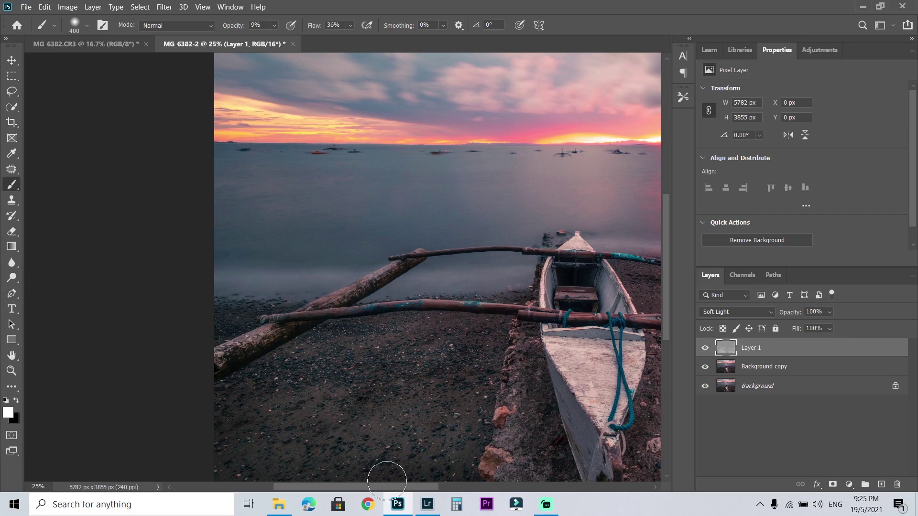
pyautogui.hotkey('ctrl', 'shift', 'h')
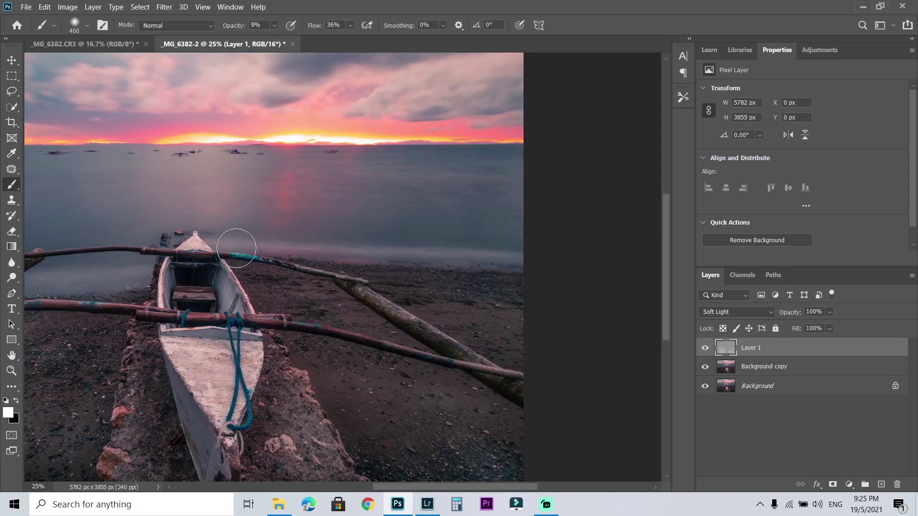
# Step: Reduce the brush to size 250 and 8% opacity, and continue lightening the beach and boat
pyautogui.press('[')
pyautogui.press('[')
pyautogui.hotkey('ctrl', 'shift', 'h')
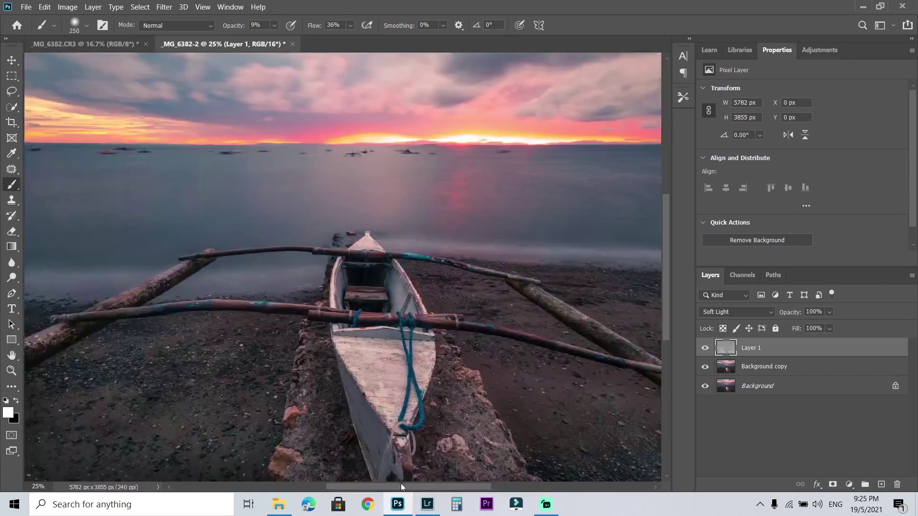
pyautogui.moveTo(666, 286); pyautogui.dragTo(666, 254)
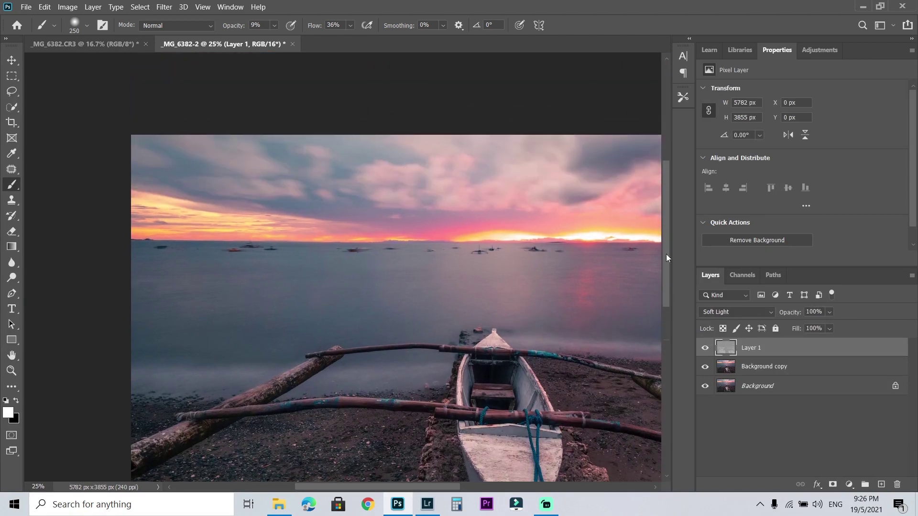
pyautogui.click(273, 26)
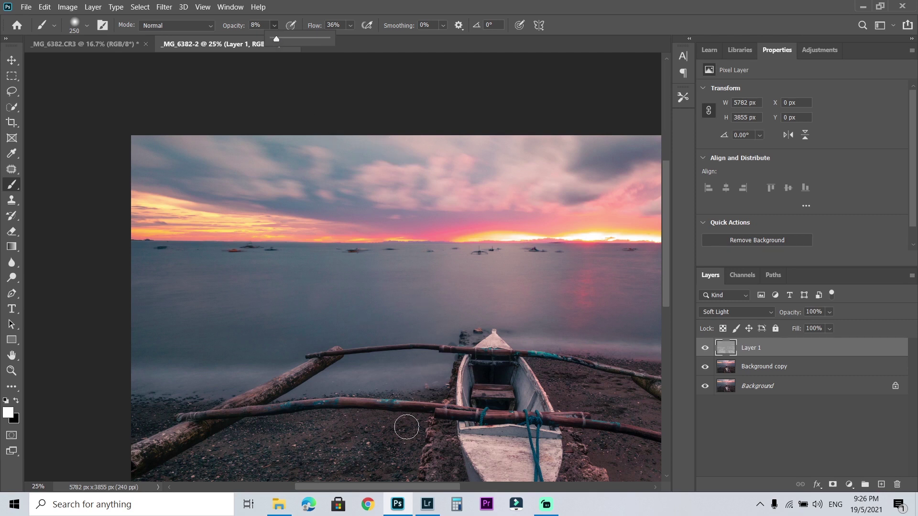
pyautogui.moveTo(396, 484); pyautogui.dragTo(427, 485)
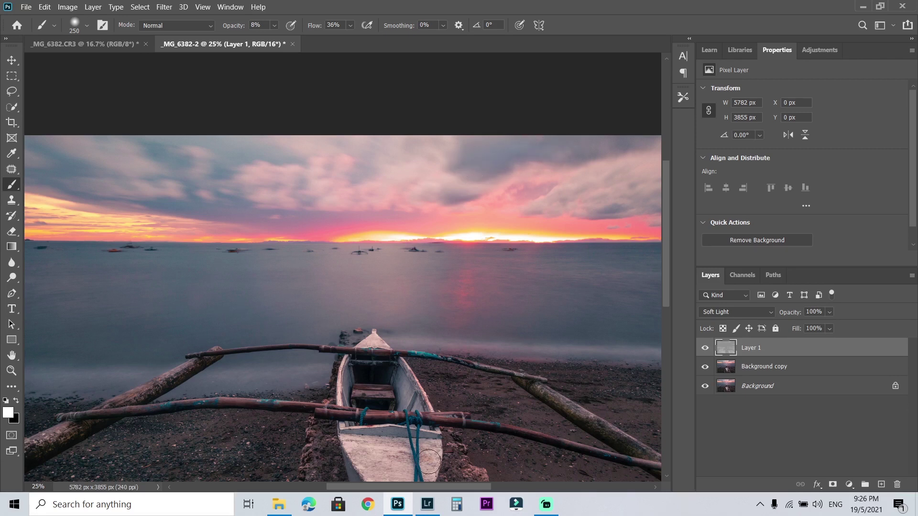
pyautogui.moveTo(438, 487); pyautogui.dragTo(491, 487)
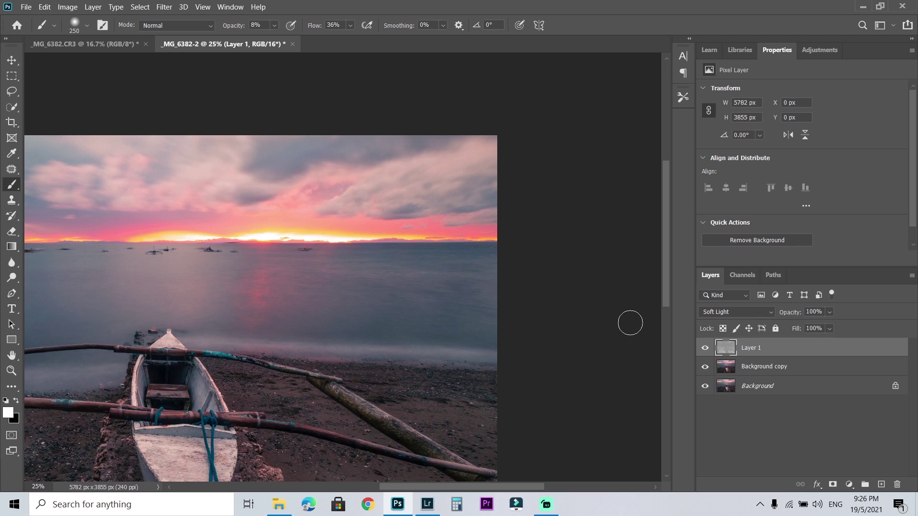
pyautogui.scroll(-3, 664, 299)
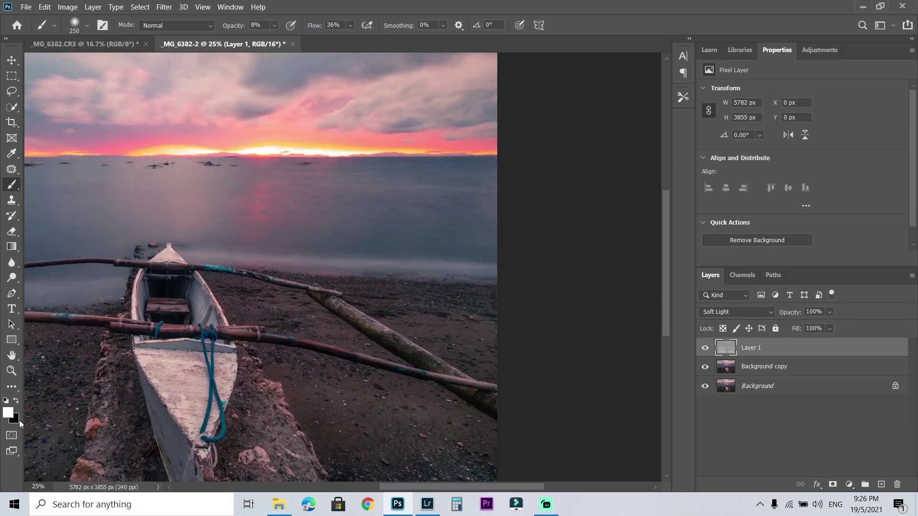
# Step: Switch the paint colour to black, enlarge the brush to size 300, and darken the sky along the horizon
pyautogui.click(16, 402)
pyautogui.moveTo(408, 487); pyautogui.dragTo(317, 486)
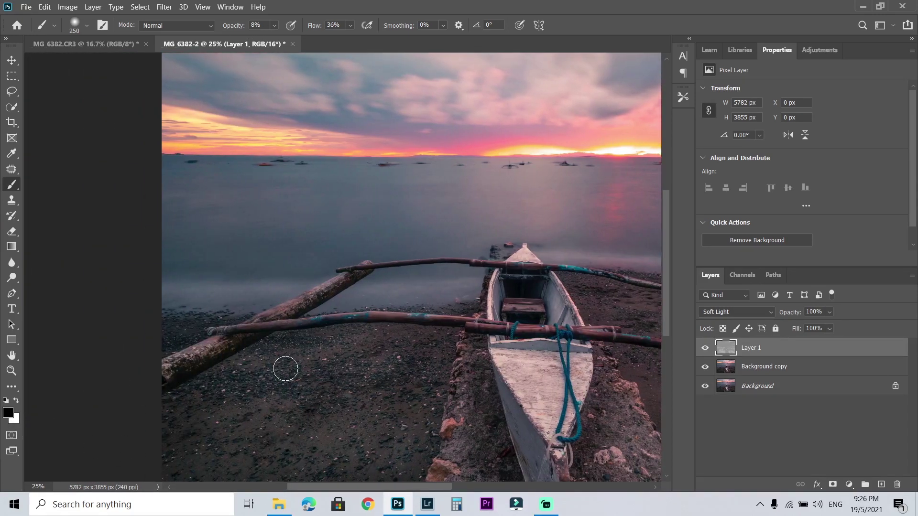
pyautogui.moveTo(666, 328); pyautogui.dragTo(669, 287)
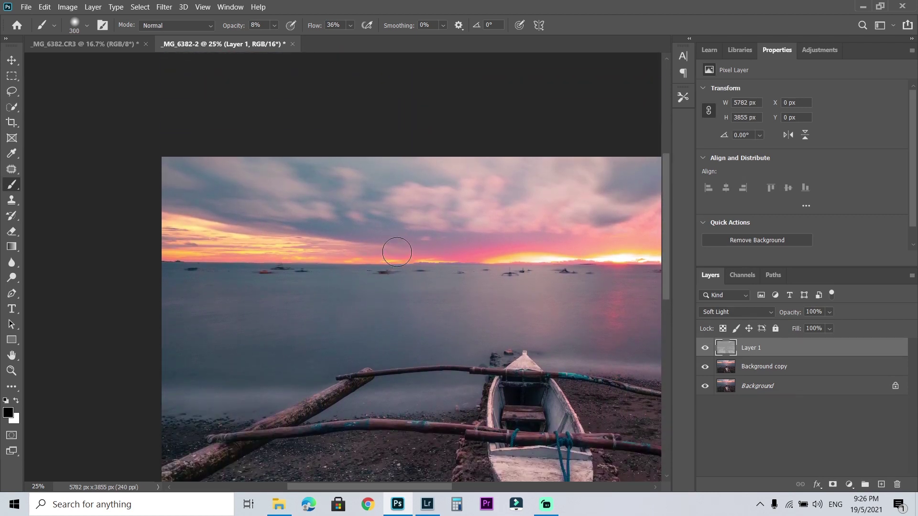
pyautogui.press(']')
pyautogui.press(']')
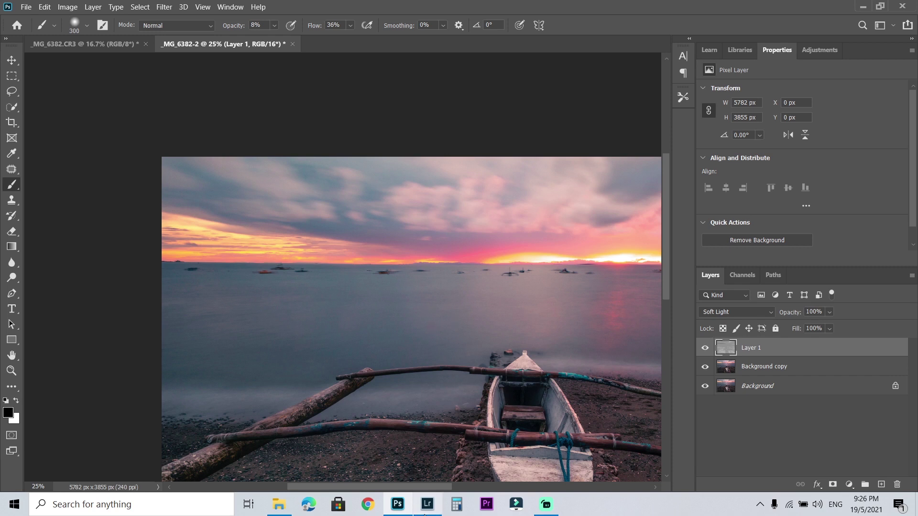
pyautogui.hscroll(5, 447, 484)
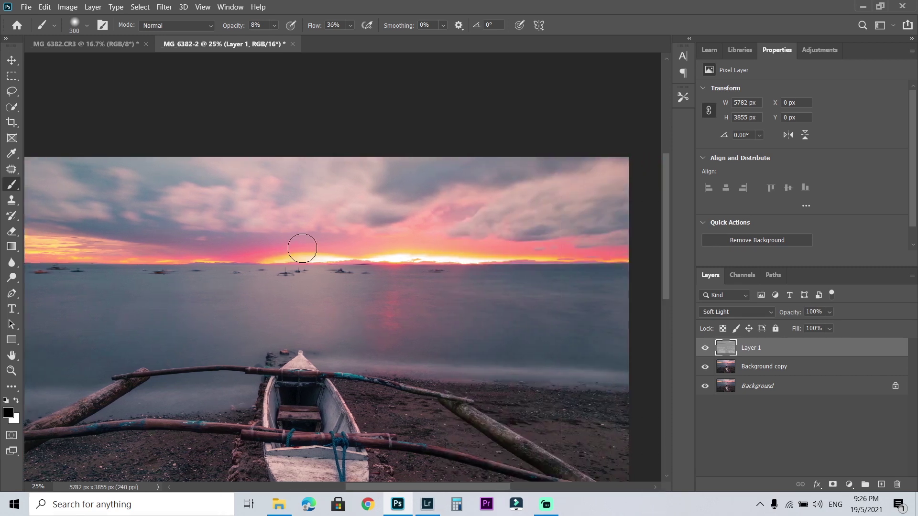
# Step: Darken parts of the foreground beach and the rocks around the boat with the size 300 black brush
pyautogui.moveTo(668, 297); pyautogui.dragTo(669, 397)
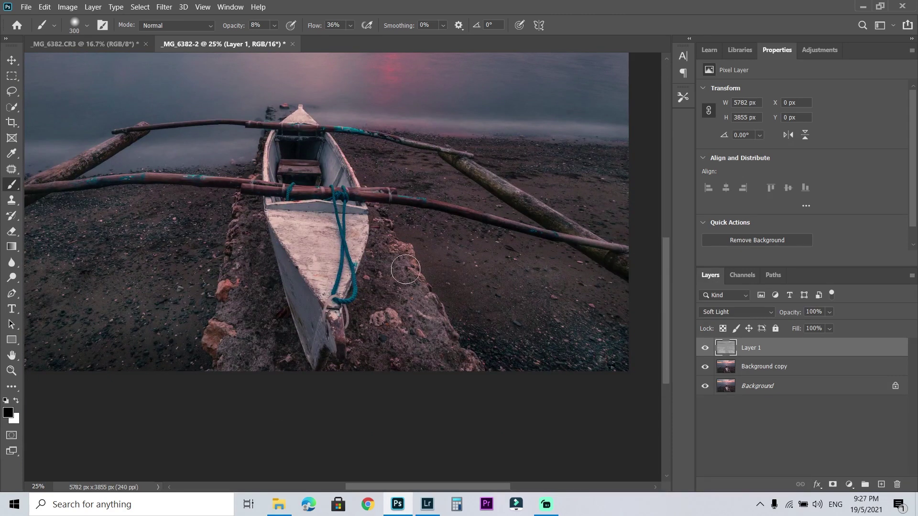
pyautogui.hscroll(4, 527, 486)
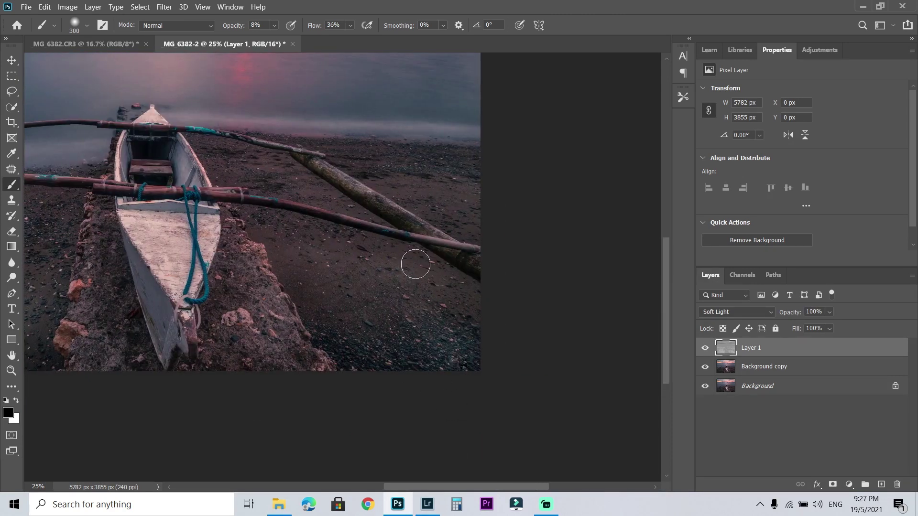
pyautogui.hscroll(-5, 420, 487)
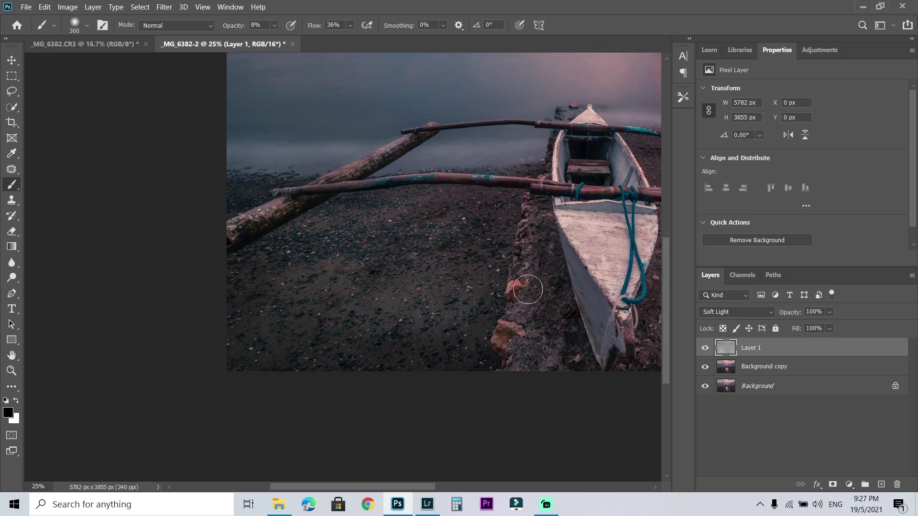
pyautogui.scroll(-2, 602, 391)
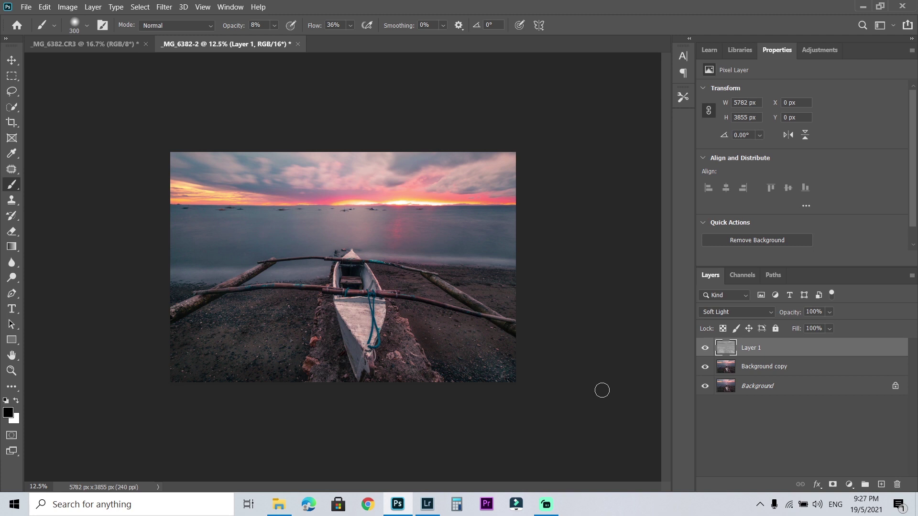
# Step: Stamp all visible layers into a new layer and add a Curves adjustment with the Linear Contrast (RGB) preset above it
pyautogui.hotkey('ctrl', 'alt', 'shift', 'e')
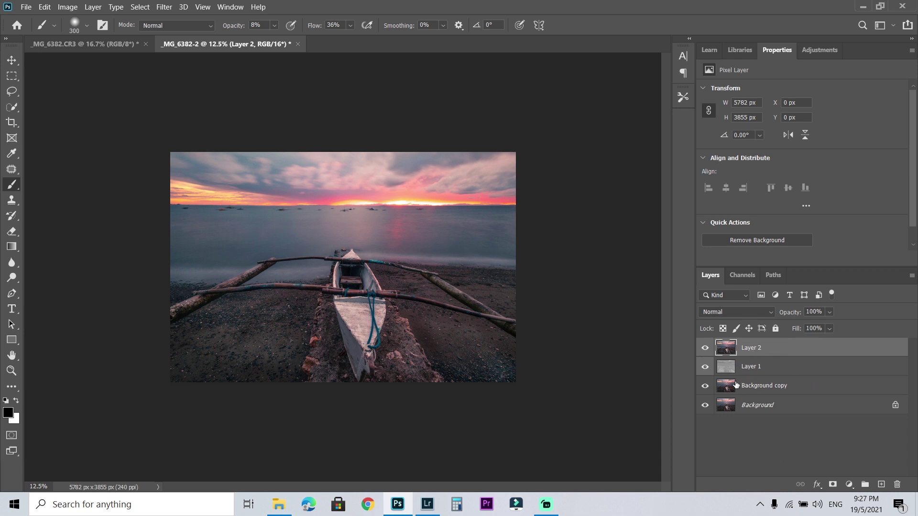
pyautogui.click(821, 51)
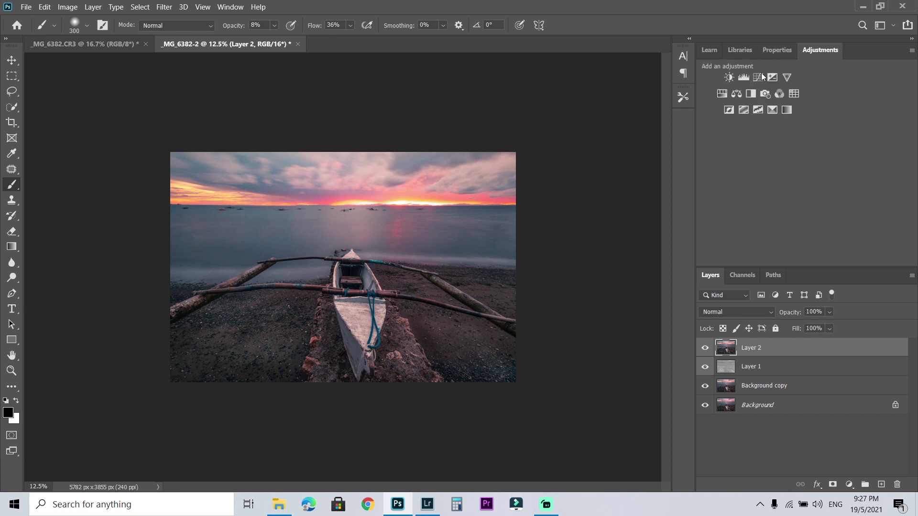
pyautogui.click(758, 76)
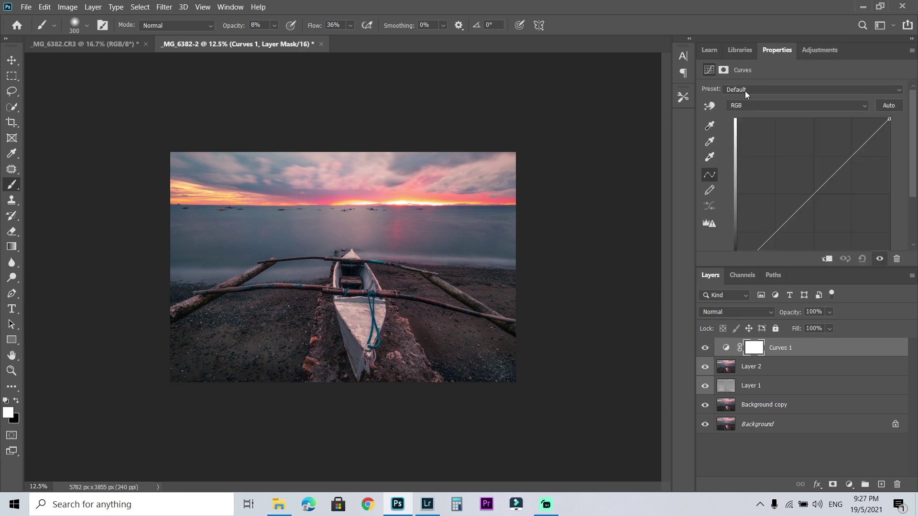
pyautogui.click(776, 92)
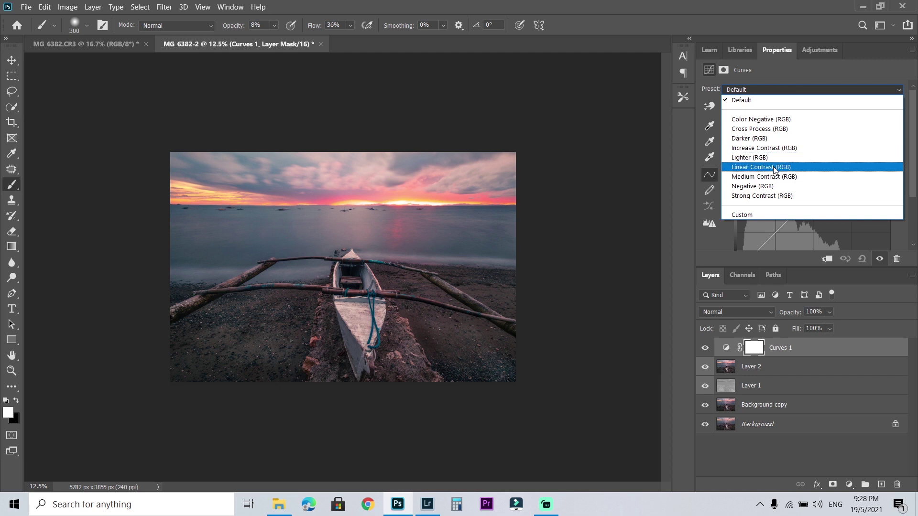
pyautogui.click(774, 166)
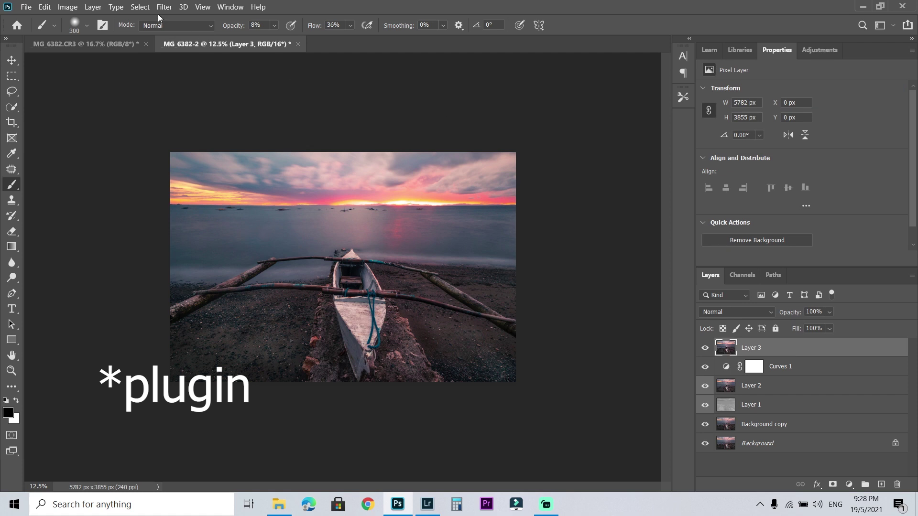
# Step: Open Color Efex Pro 4 on the merged top layer, choose the Skylight Filter at 20% strength, and compare its effect on and off
pyautogui.click(164, 8)
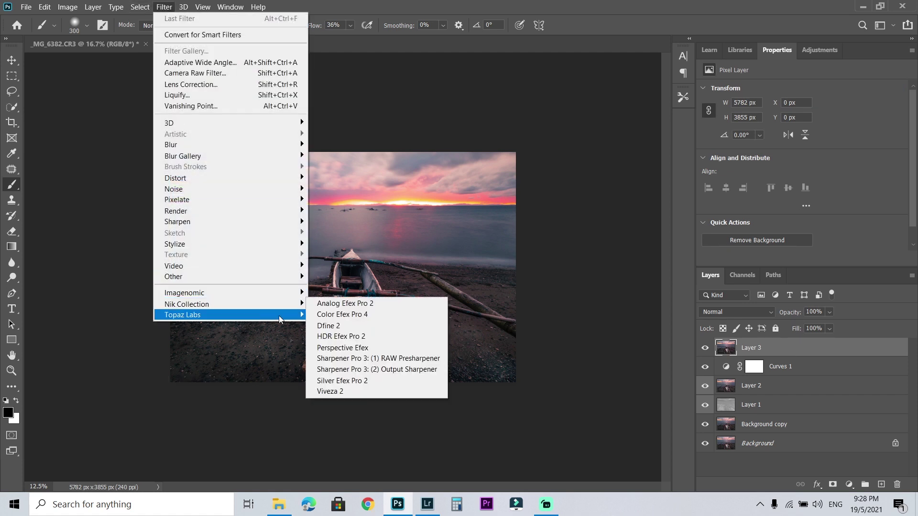
pyautogui.moveTo(262, 308)
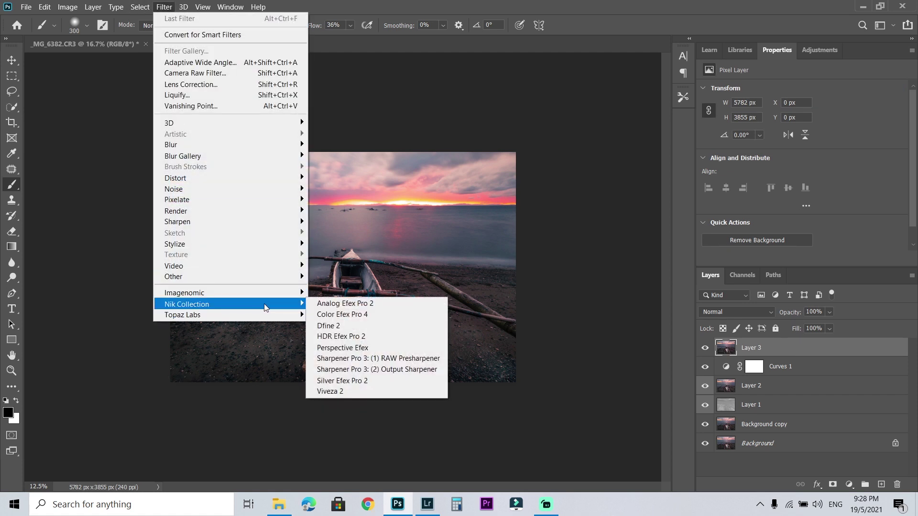
pyautogui.click(376, 317)
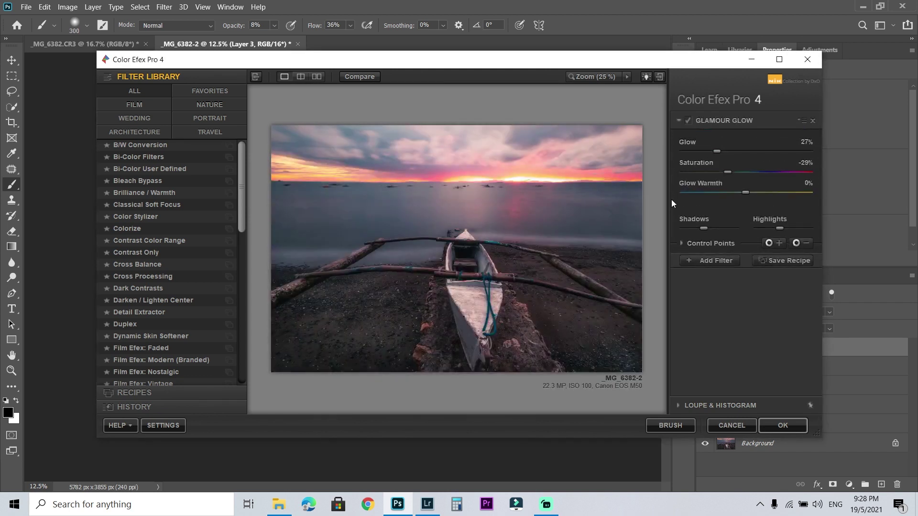
pyautogui.moveTo(243, 228); pyautogui.dragTo(233, 377)
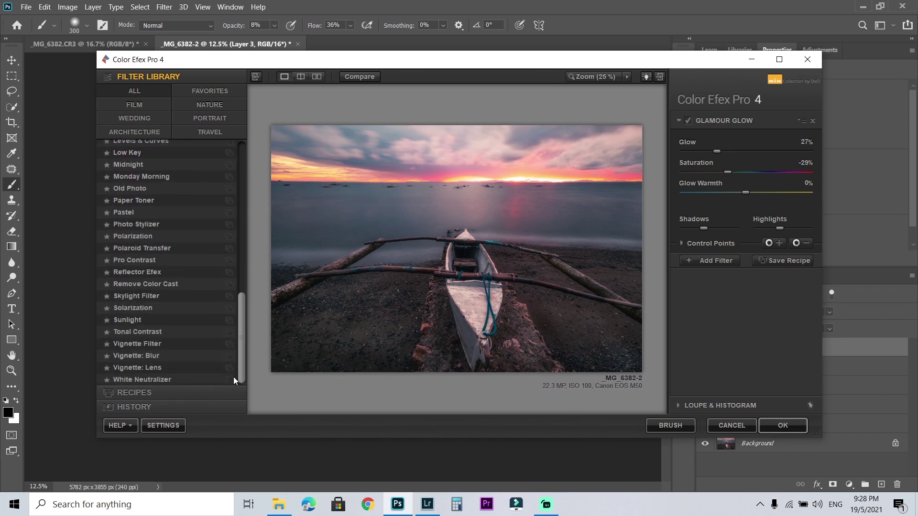
pyautogui.click(143, 299)
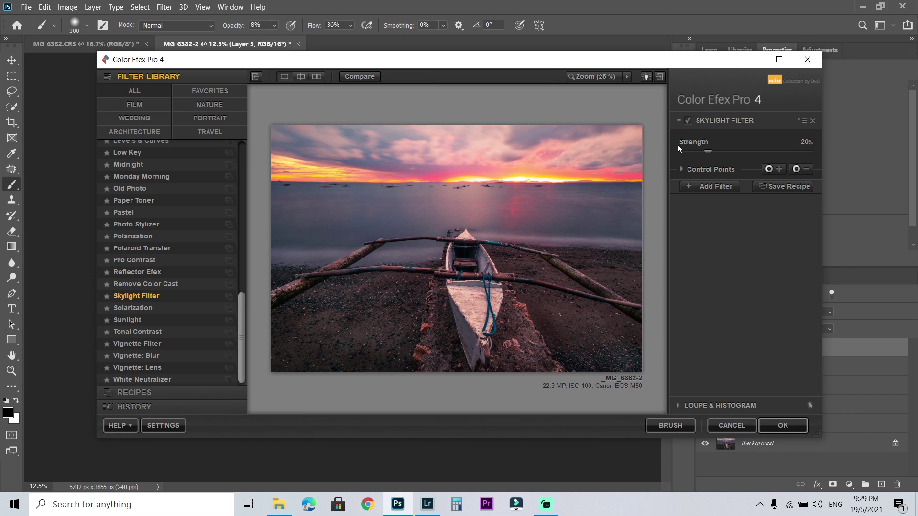
pyautogui.click(688, 122)
pyautogui.click(688, 122)
# Step: Add a Brilliance / Warmth filter to the stack and set its warmth to -15%
pyautogui.click(688, 186)
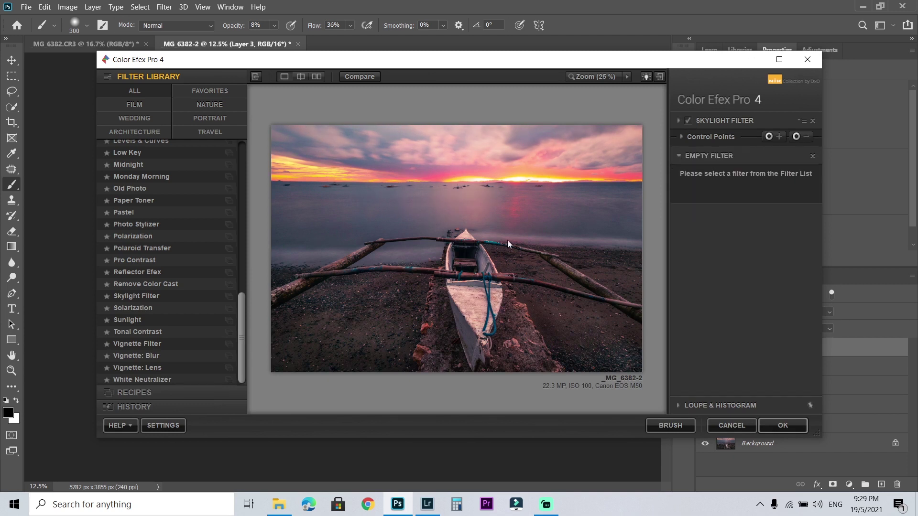
pyautogui.scroll(10, 247, 163)
pyautogui.click(154, 190)
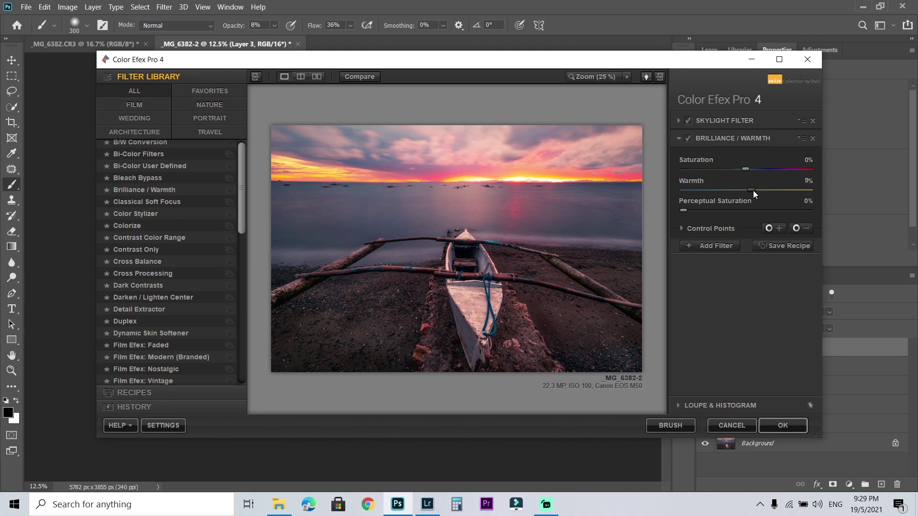
pyautogui.moveTo(746, 188)
pyautogui.mouseDown()
pyautogui.moveTo(733, 191)
pyautogui.moveTo(741, 192)
pyautogui.mouseUp()
pyautogui.moveTo(736, 192); pyautogui.dragTo(766, 193)
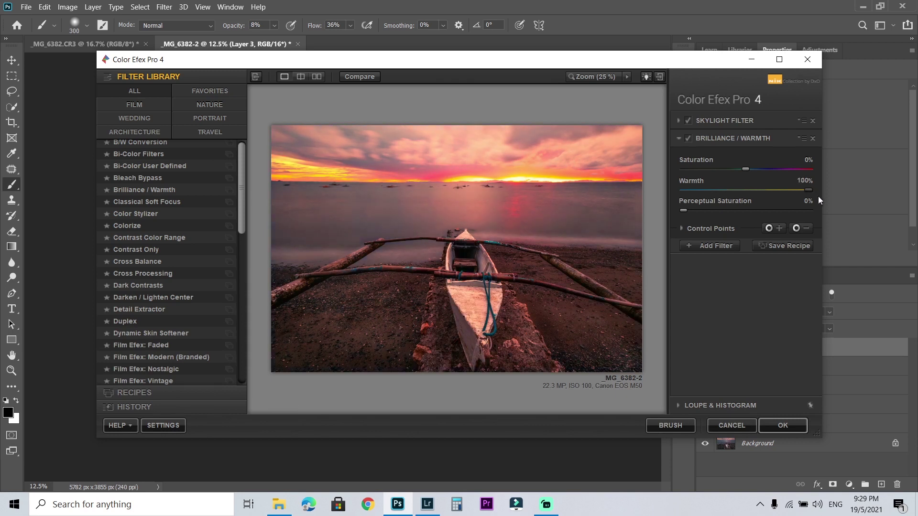
pyautogui.click(733, 193)
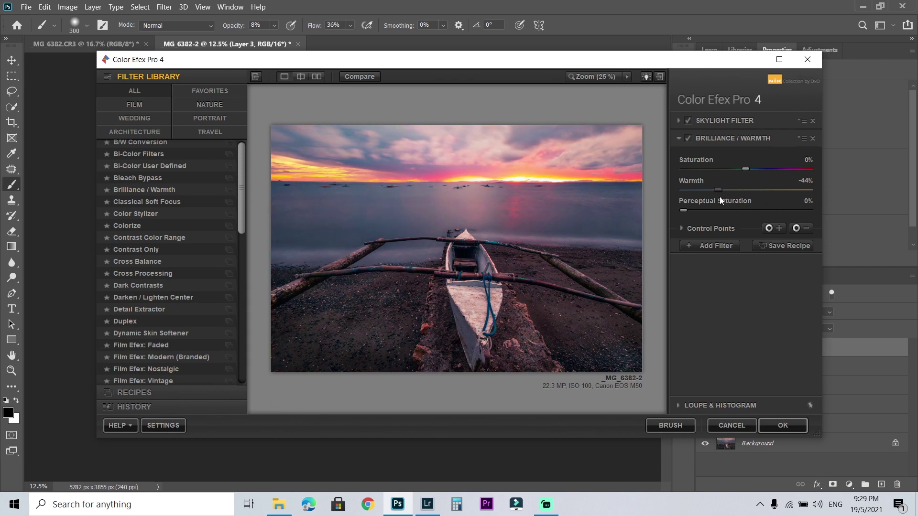
pyautogui.moveTo(734, 197); pyautogui.dragTo(739, 197)
# Step: Check the image without the Skylight Filter, cool the warmth slightly further, and apply the Color Efex Pro 4 filters
pyautogui.click(689, 121)
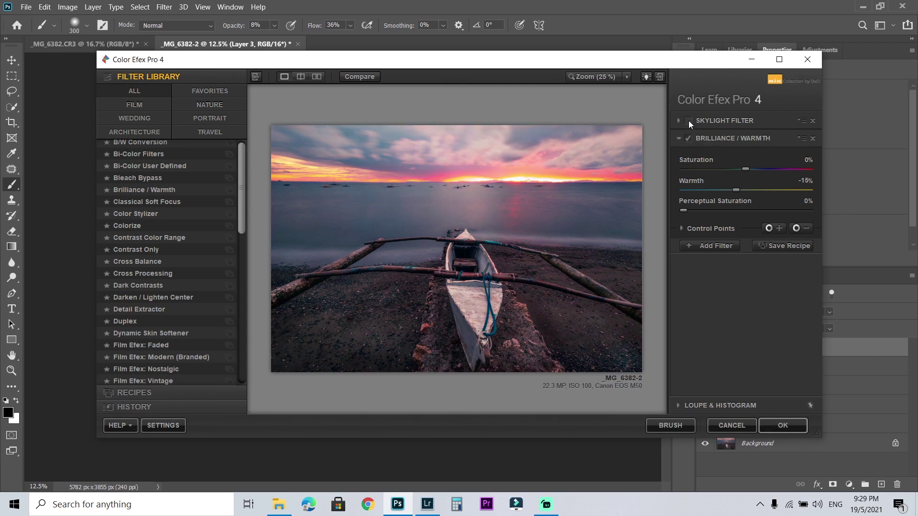
pyautogui.moveTo(732, 189)
pyautogui.mouseDown()
pyautogui.moveTo(718, 192)
pyautogui.moveTo(729, 194)
pyautogui.mouseUp()
pyautogui.click(783, 426)
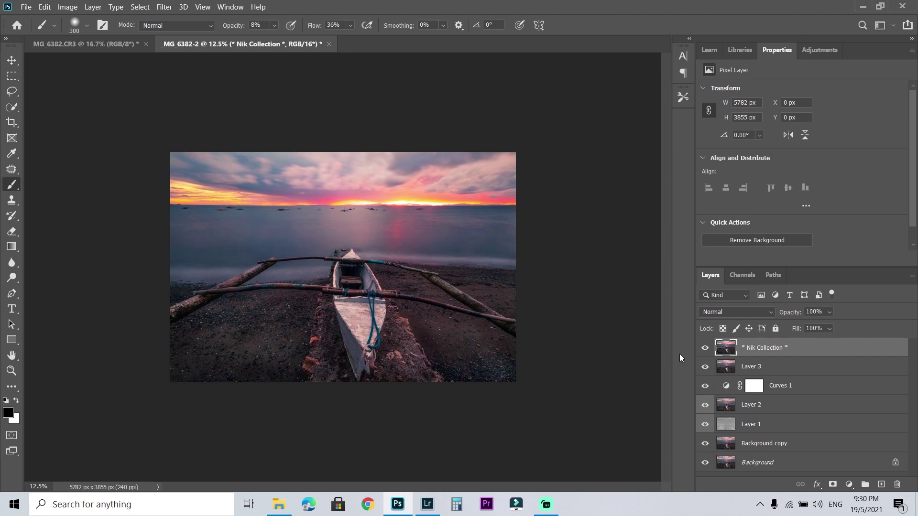
# Step: Compare the image with and without the Nik Collection layer, and apply a High Pass filter to that layer with a radius of about 2 pixels
pyautogui.click(705, 349)
pyautogui.click(705, 349)
pyautogui.click(159, 12)
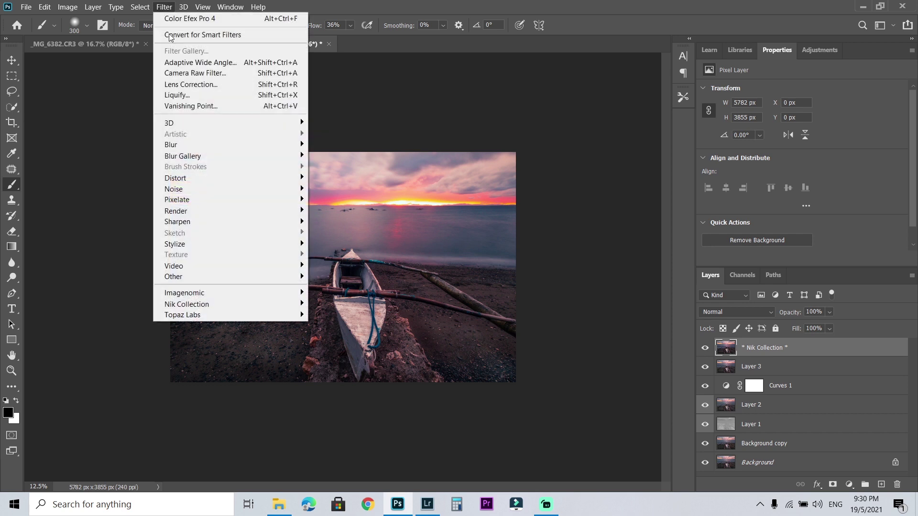
pyautogui.moveTo(247, 277)
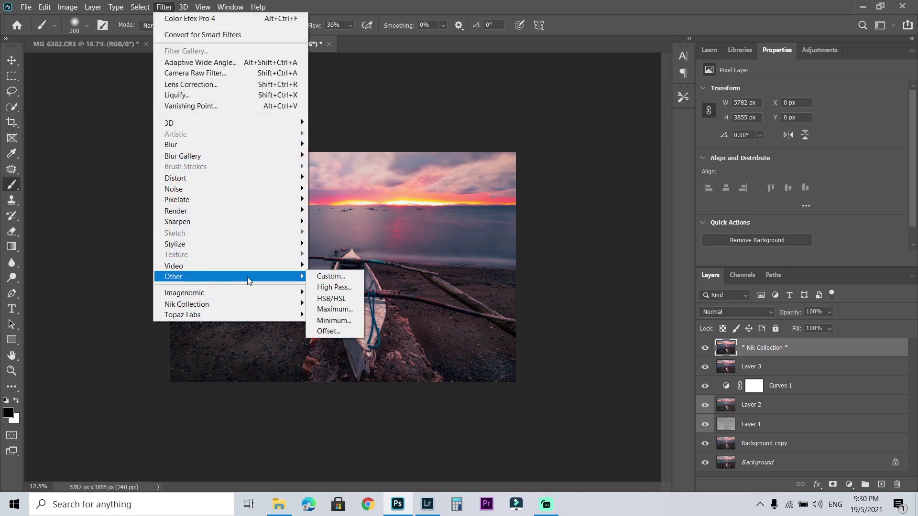
pyautogui.click(334, 287)
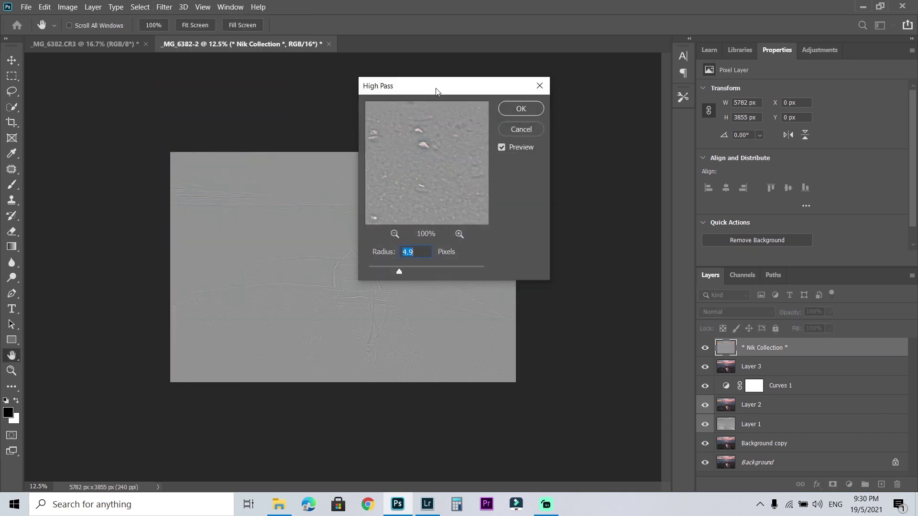
pyautogui.moveTo(435, 89); pyautogui.dragTo(595, 99)
pyautogui.moveTo(558, 285); pyautogui.dragTo(604, 285)
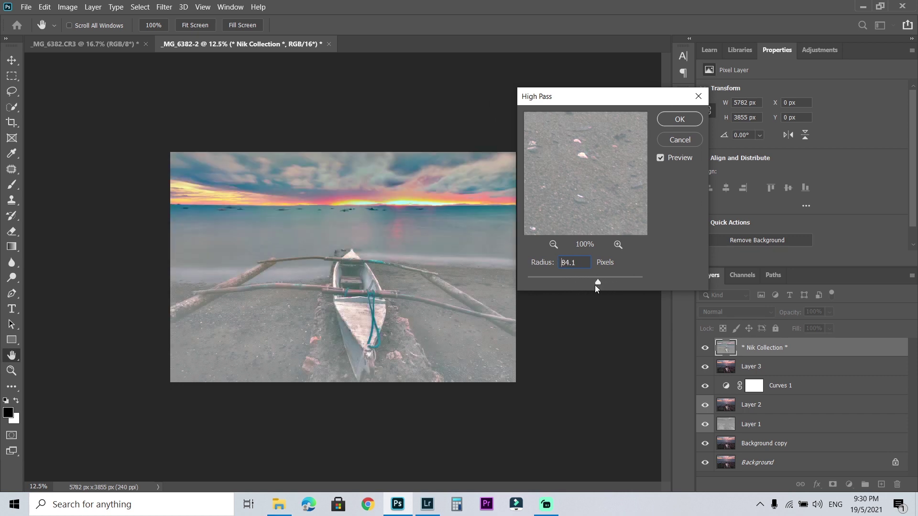
pyautogui.moveTo(546, 282); pyautogui.dragTo(536, 282)
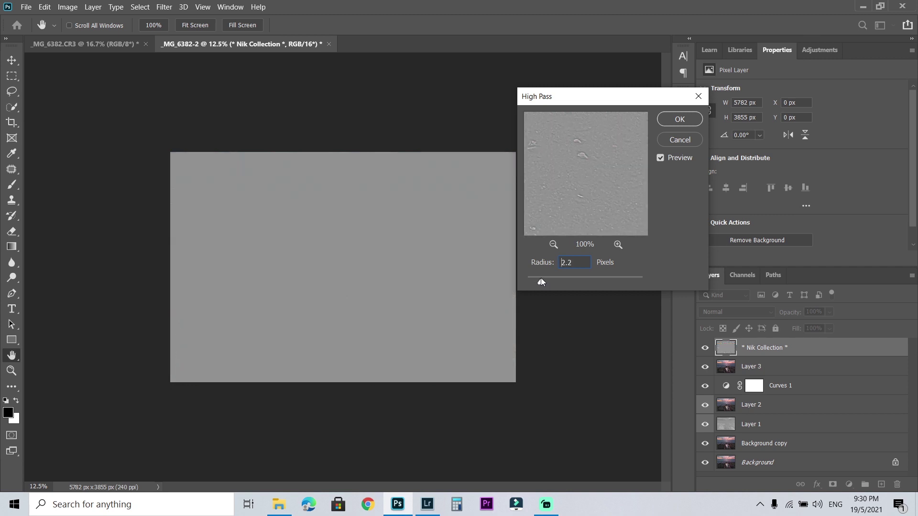
pyautogui.moveTo(539, 279); pyautogui.dragTo(538, 279)
pyautogui.click(670, 126)
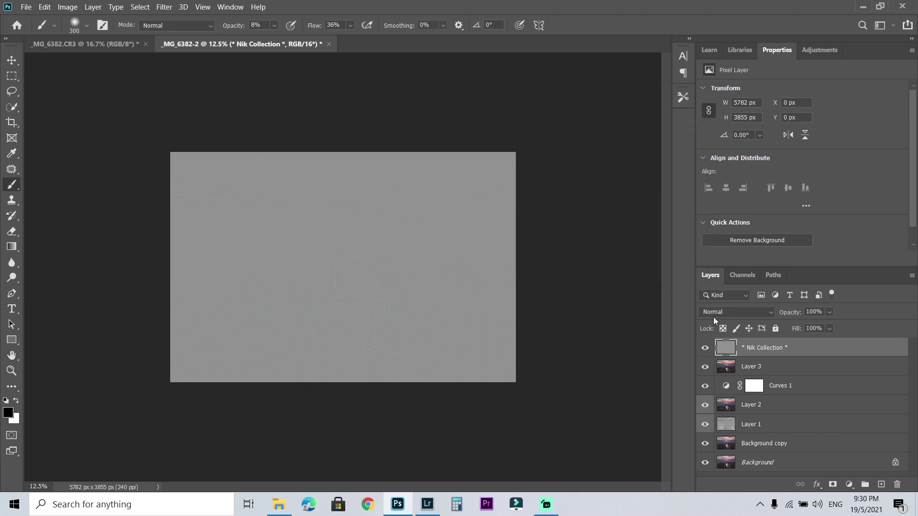
# Step: Set the high-pass layer's blend mode to Soft Light and save the document
pyautogui.click(749, 313)
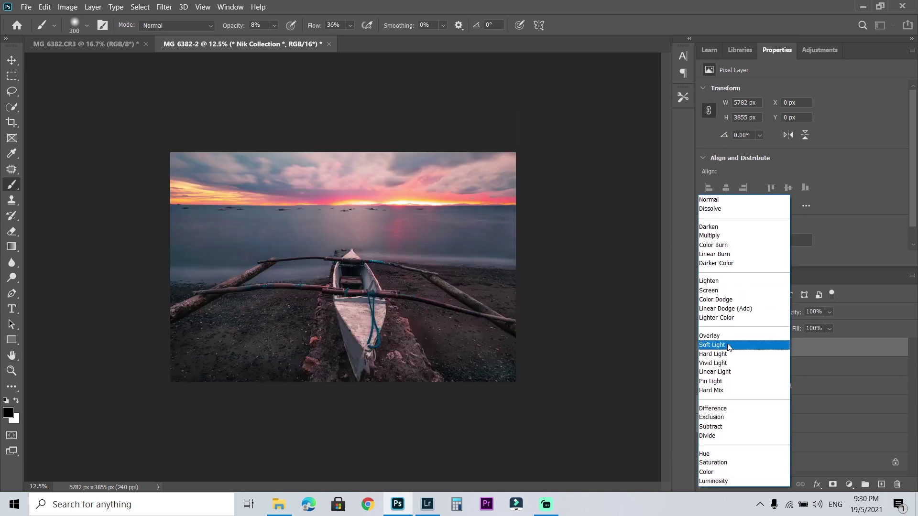
pyautogui.click(728, 348)
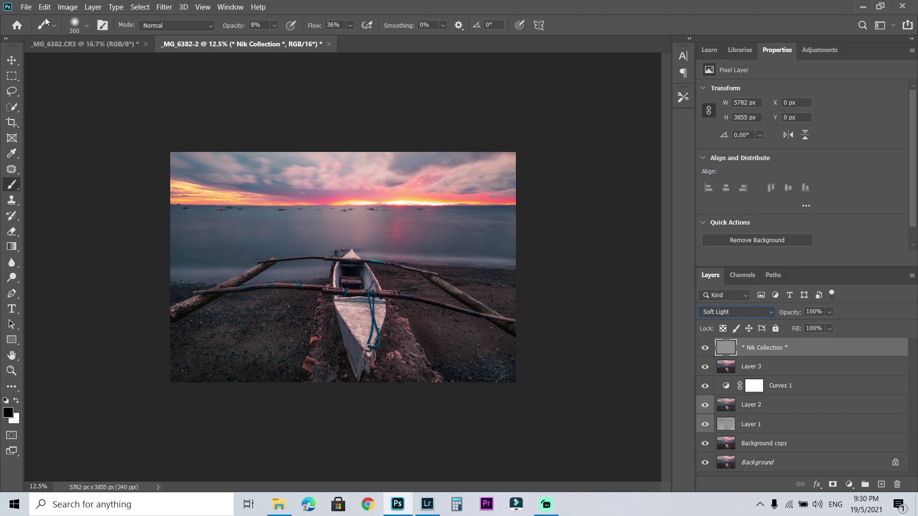
pyautogui.click(26, 11)
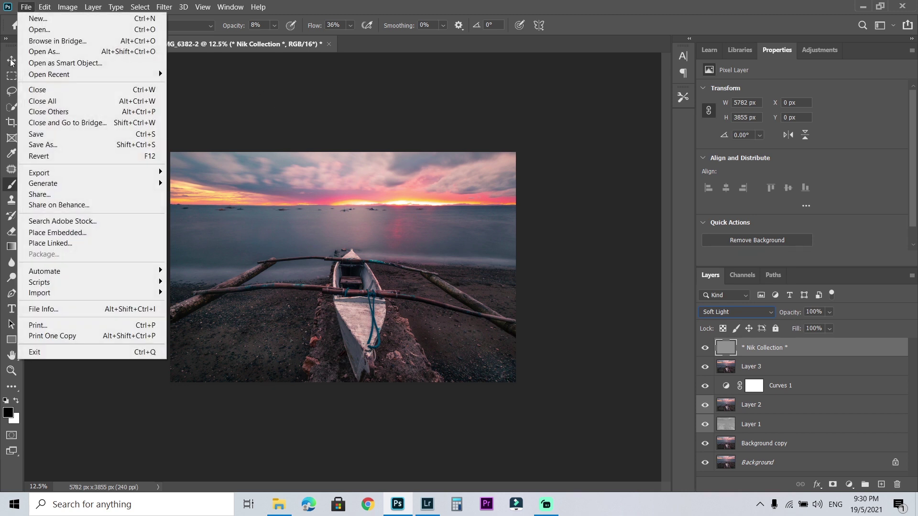
pyautogui.click(52, 134)
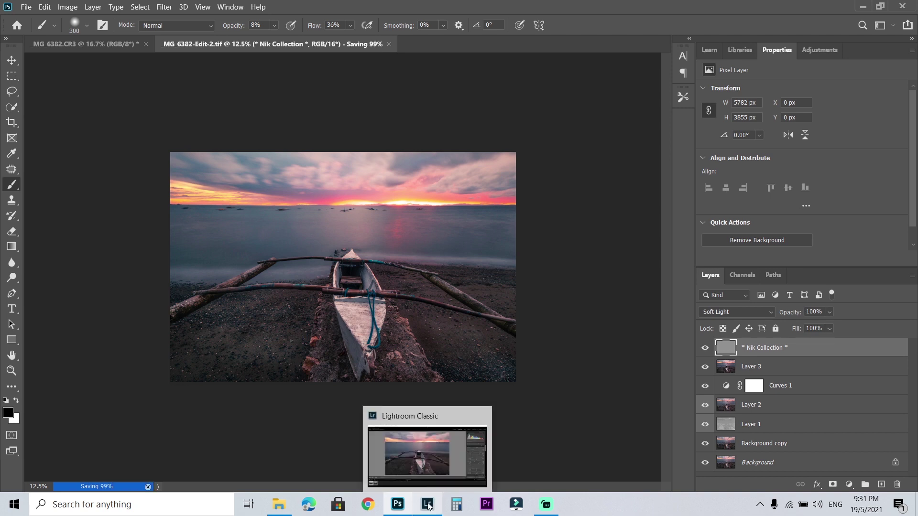
# Step: Switch to Lightroom Classic, show the Reference View and reset all develop settings of _MG_6382.CR3
pyautogui.click(428, 505)
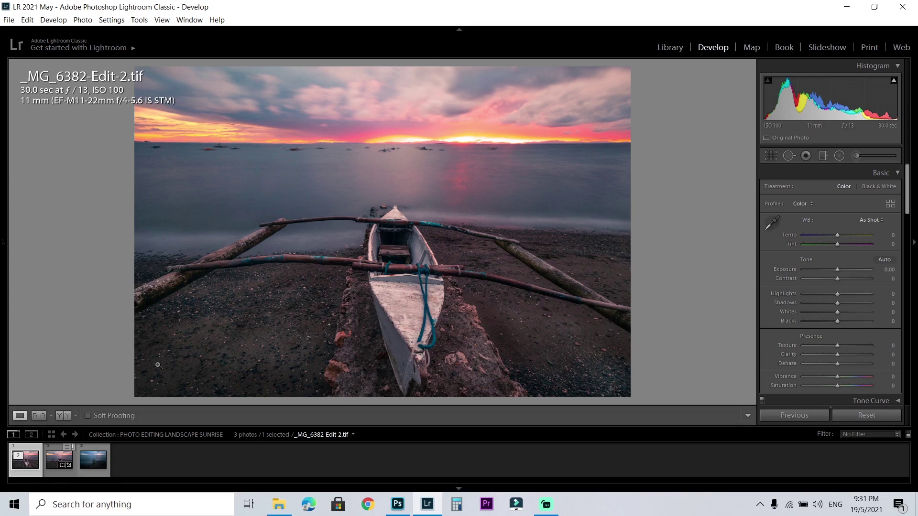
pyautogui.click(39, 416)
pyautogui.moveTo(58, 468); pyautogui.dragTo(65, 438)
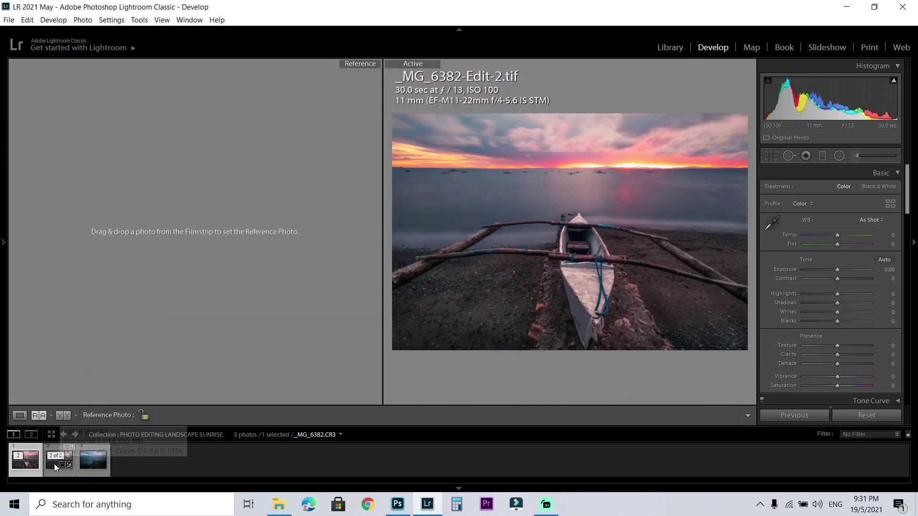
pyautogui.click(852, 417)
# Step: Compare _MG_6382.CR3 as the reference photo with _MG_6382-Edit-2.tif as the active photo, and return to the single-image Loupe view
pyautogui.moveTo(57, 460); pyautogui.dragTo(122, 258)
pyautogui.click(23, 465)
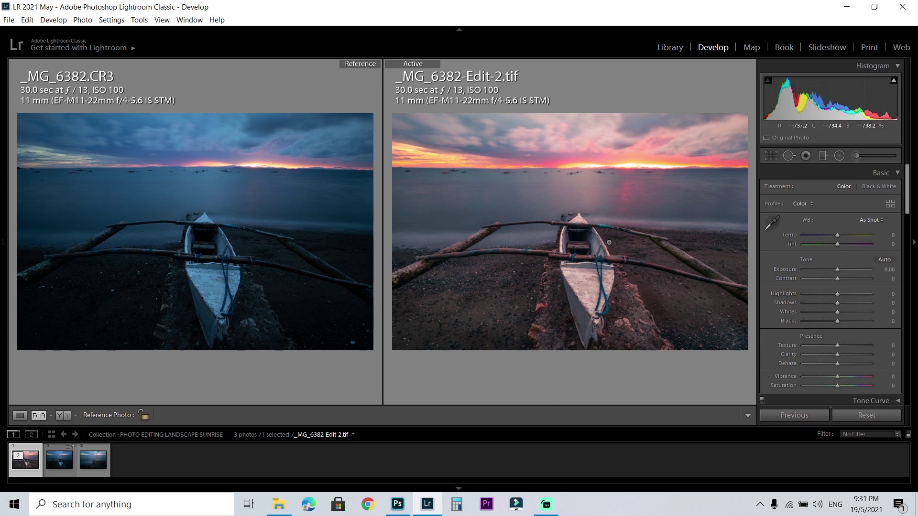
pyautogui.click(20, 415)
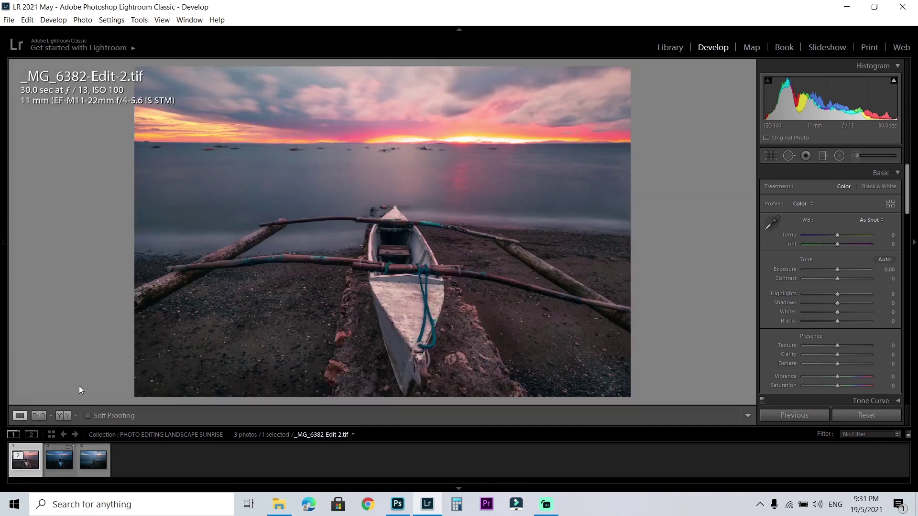